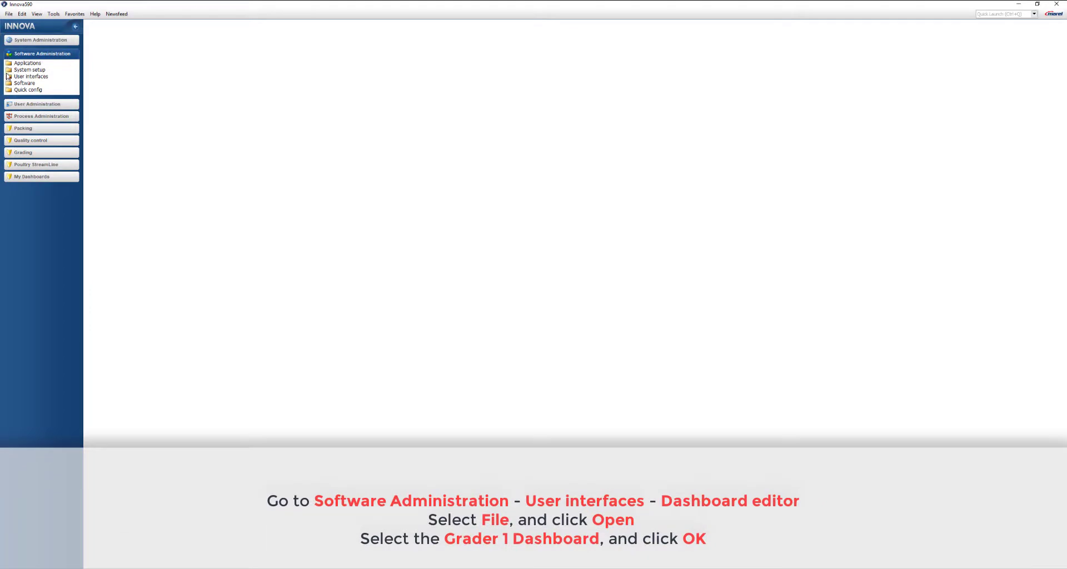
Open the Grader 1 Dashboard in the Dashboard editor of the Software Administration user interfaces.
{"action": "left_click", "coordinate": [11, 77]}
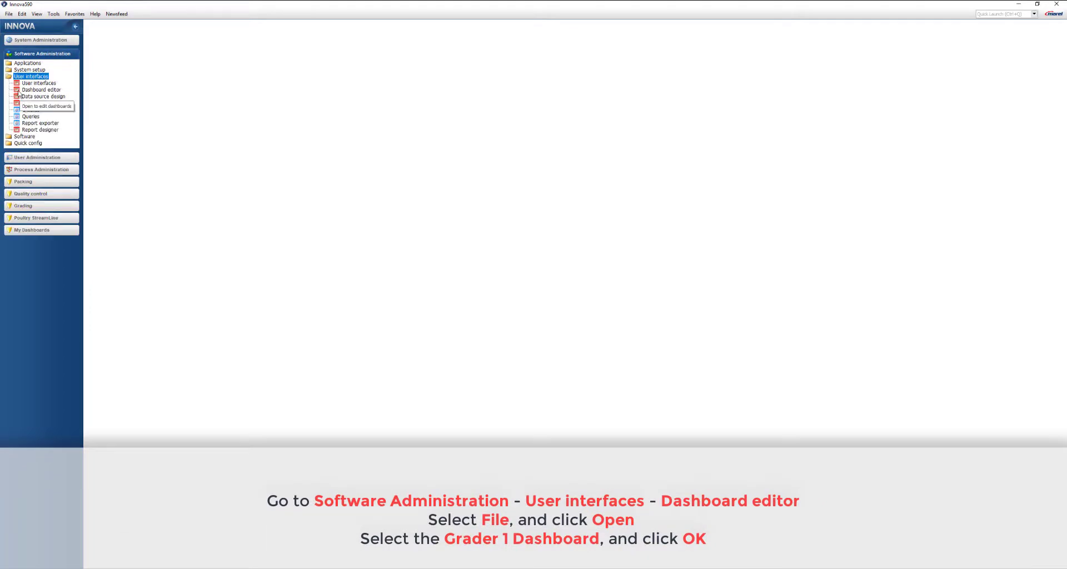
{"action": "left_click", "coordinate": [39, 90]}
{"action": "left_click", "coordinate": [97, 34]}
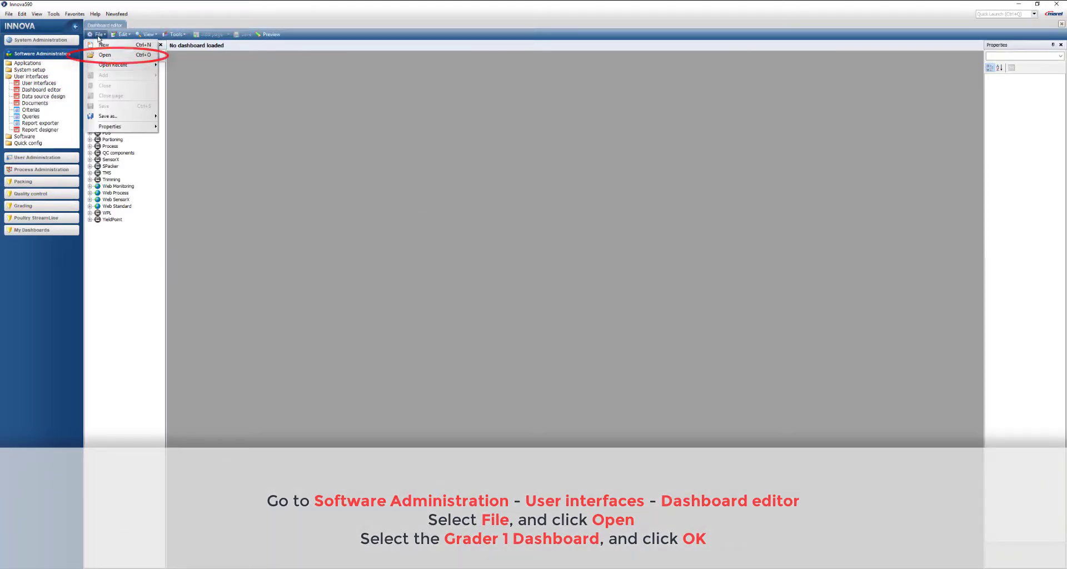
{"action": "left_click", "coordinate": [106, 55]}
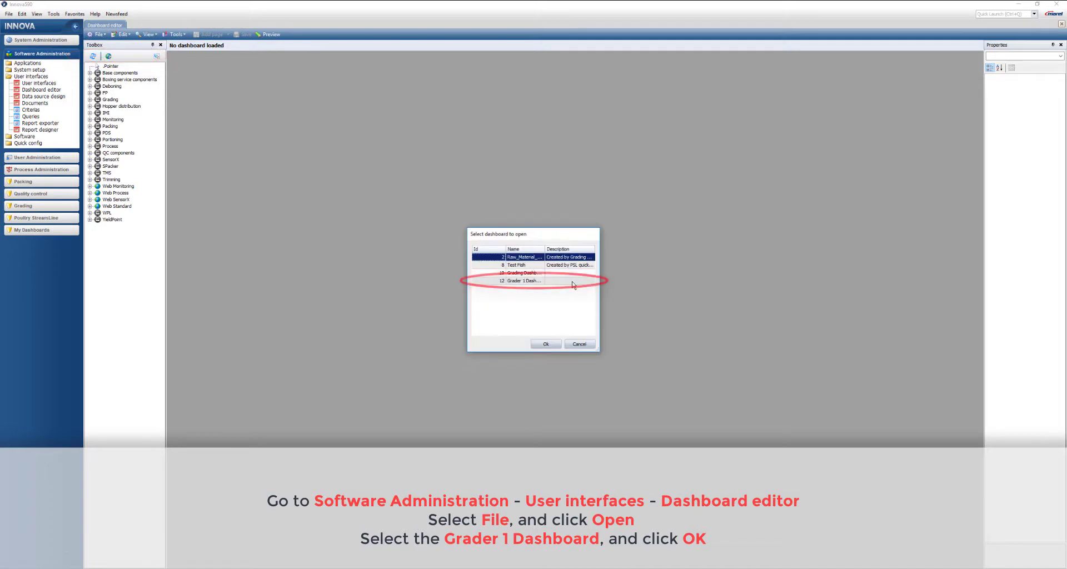
{"action": "double_click", "coordinate": [529, 281]}
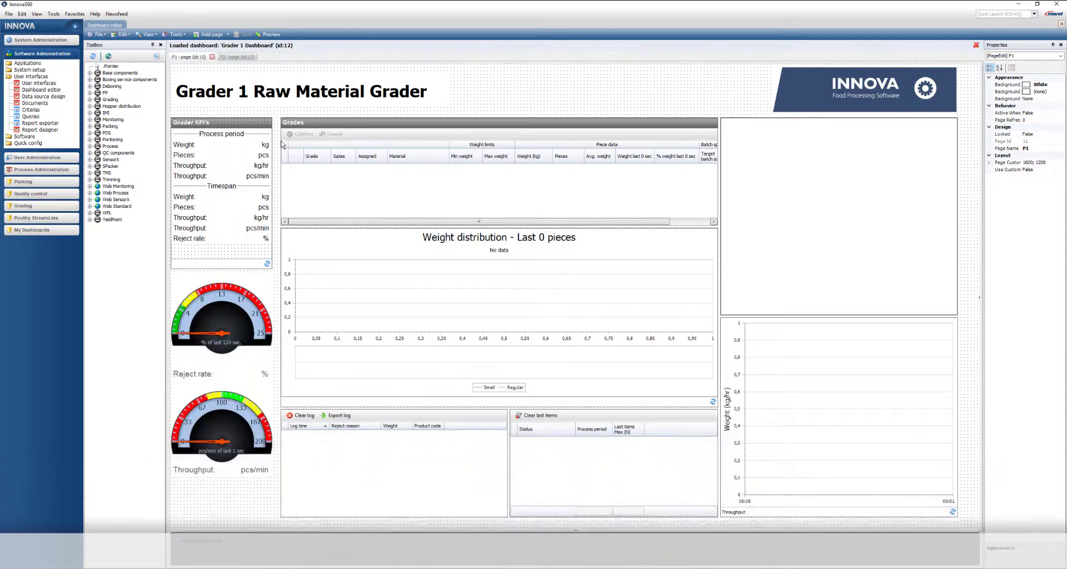
Add a dashboard page named P3 and set its background color to White.
{"action": "left_click", "coordinate": [209, 35]}
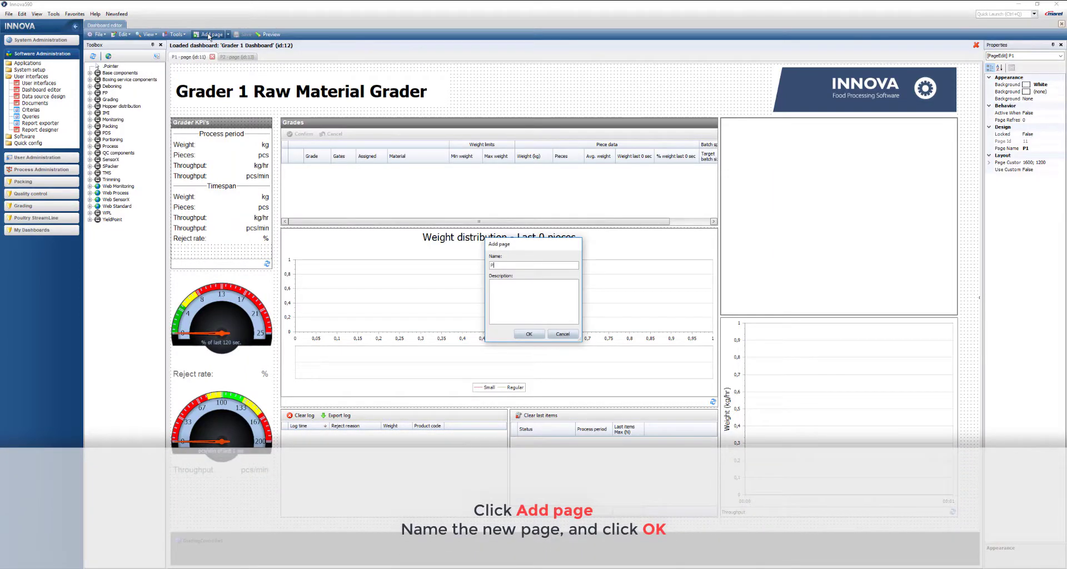
{"action": "key", "text": "Return"}
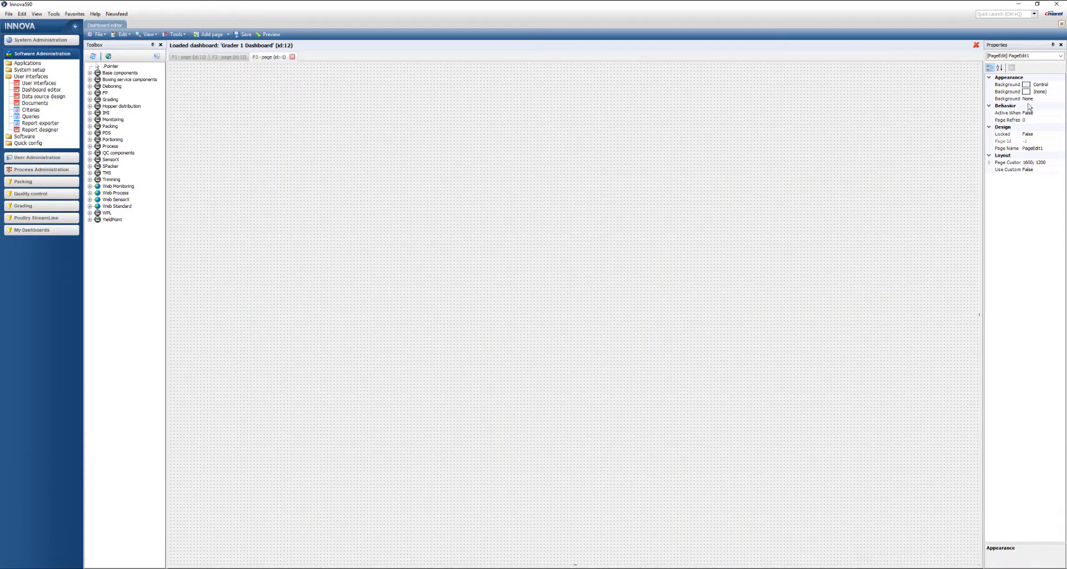
{"action": "left_click", "coordinate": [1027, 85]}
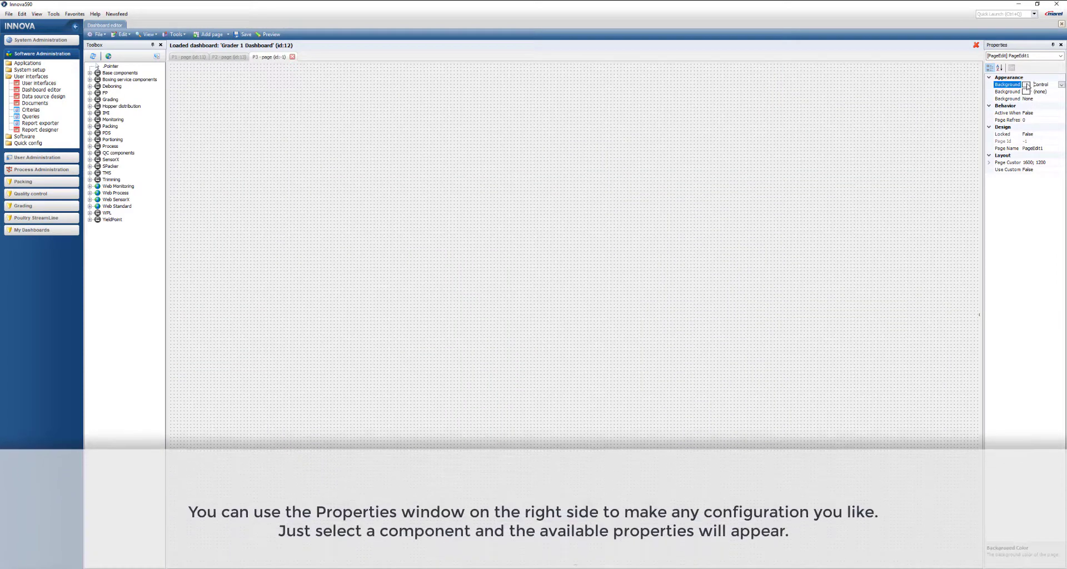
{"action": "left_click", "coordinate": [1062, 84]}
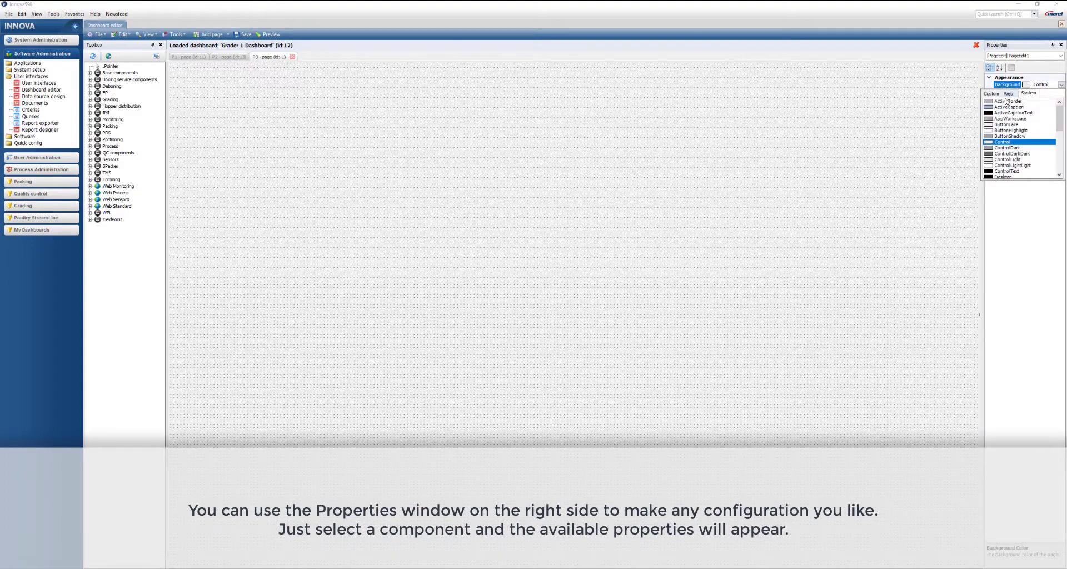
{"action": "left_click", "coordinate": [1008, 93]}
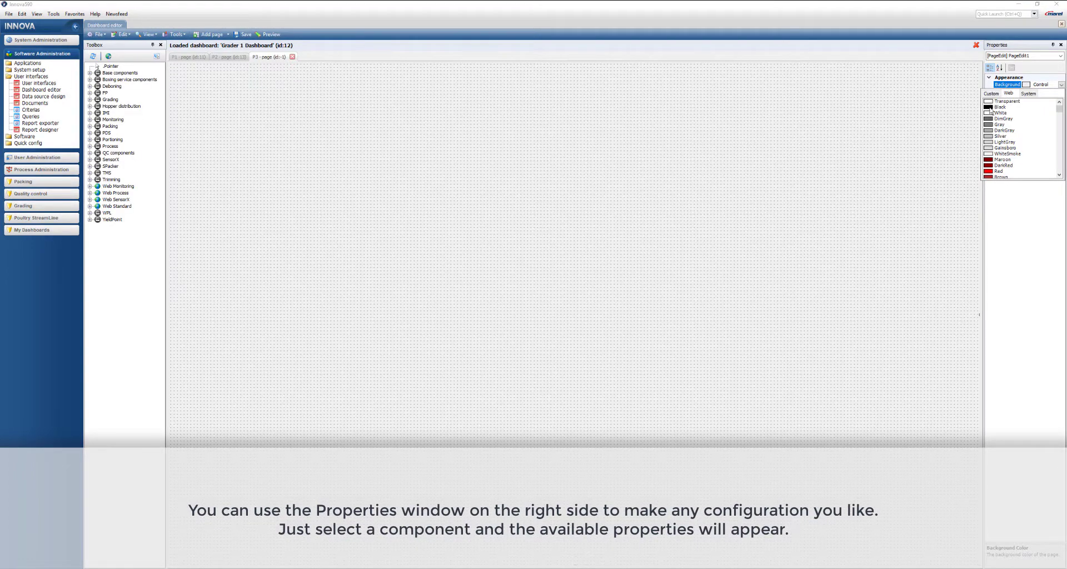
{"action": "left_click", "coordinate": [995, 113]}
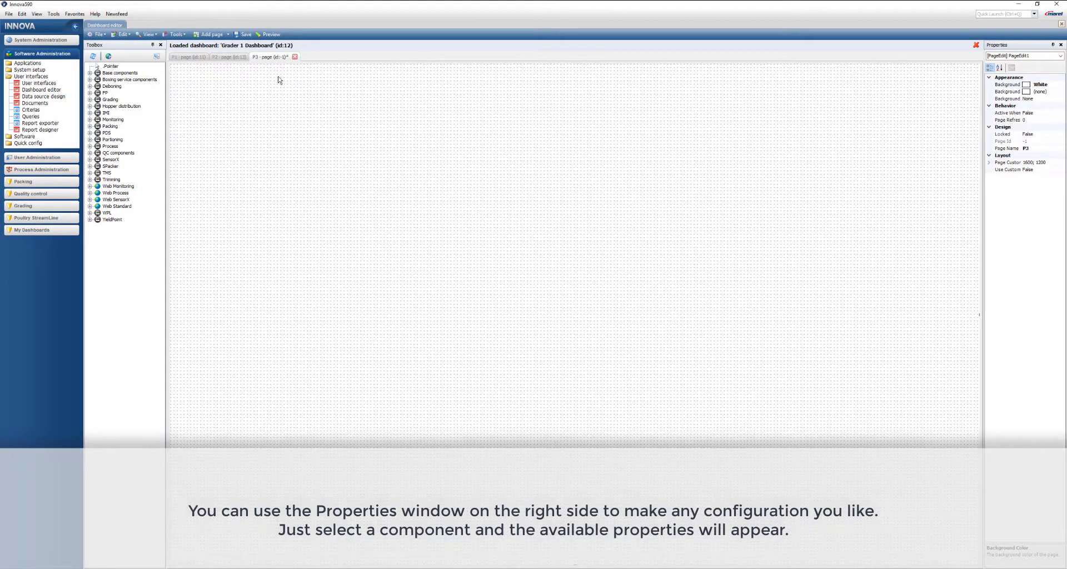
Copy the title label and the INNOVA logo picture together from page P2.
{"action": "left_click", "coordinate": [228, 57]}
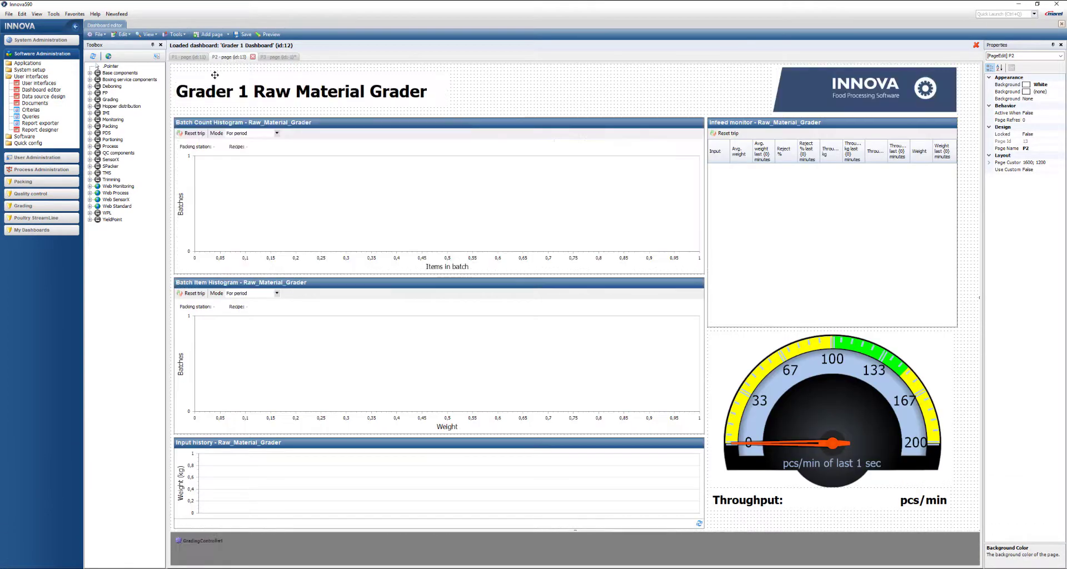
{"action": "left_click", "coordinate": [231, 90]}
{"action": "left_click", "coordinate": [849, 83], "text": "ctrl"}
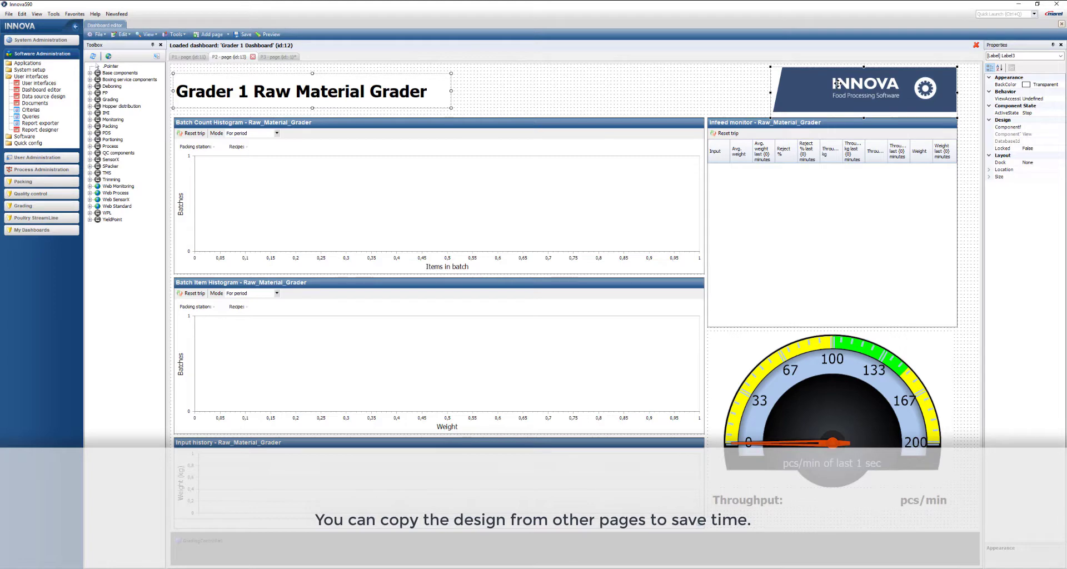
{"action": "right_click", "coordinate": [837, 83]}
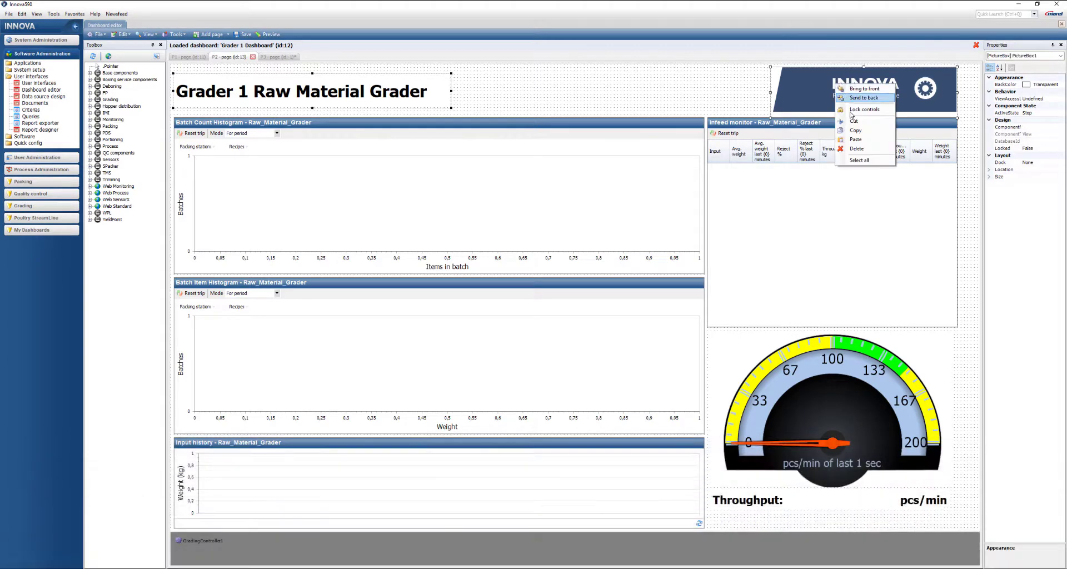
{"action": "left_click", "coordinate": [861, 131]}
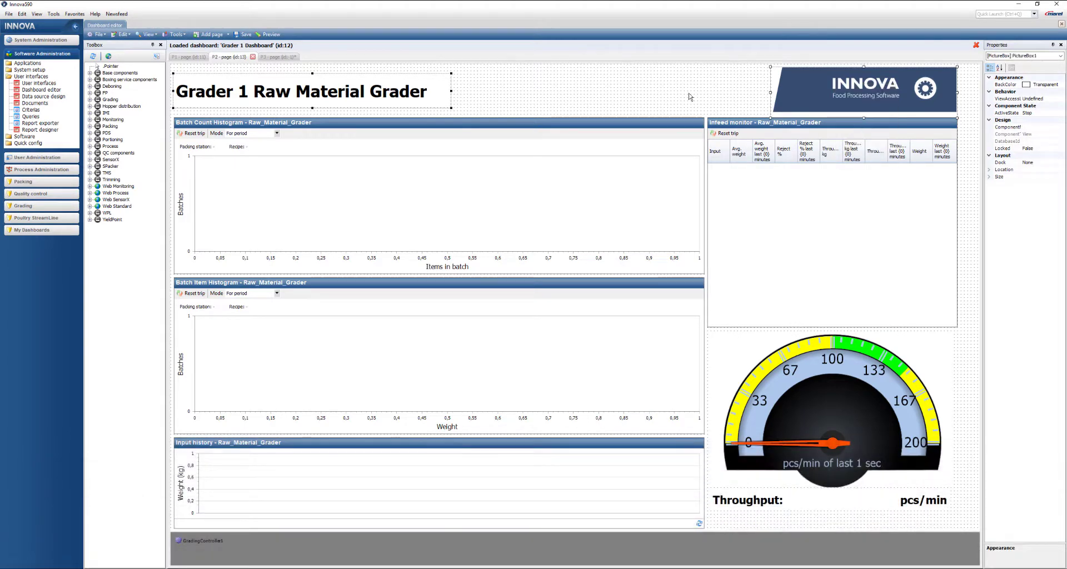
Paste the copied title label and logo onto page P3 and move them up to the page's header area.
{"action": "left_click", "coordinate": [281, 58]}
{"action": "right_click", "coordinate": [292, 95]}
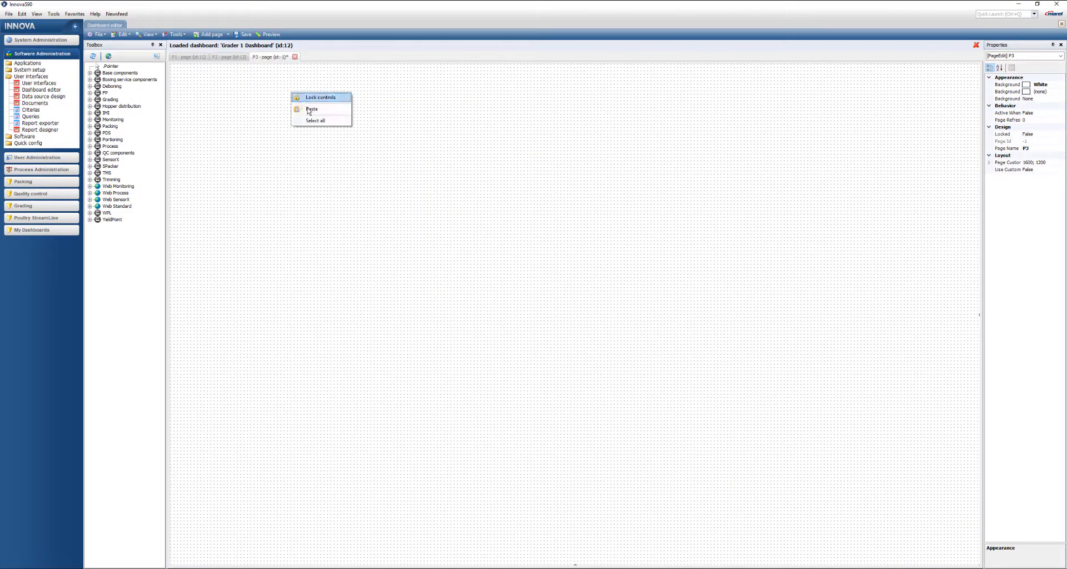
{"action": "left_click", "coordinate": [313, 109]}
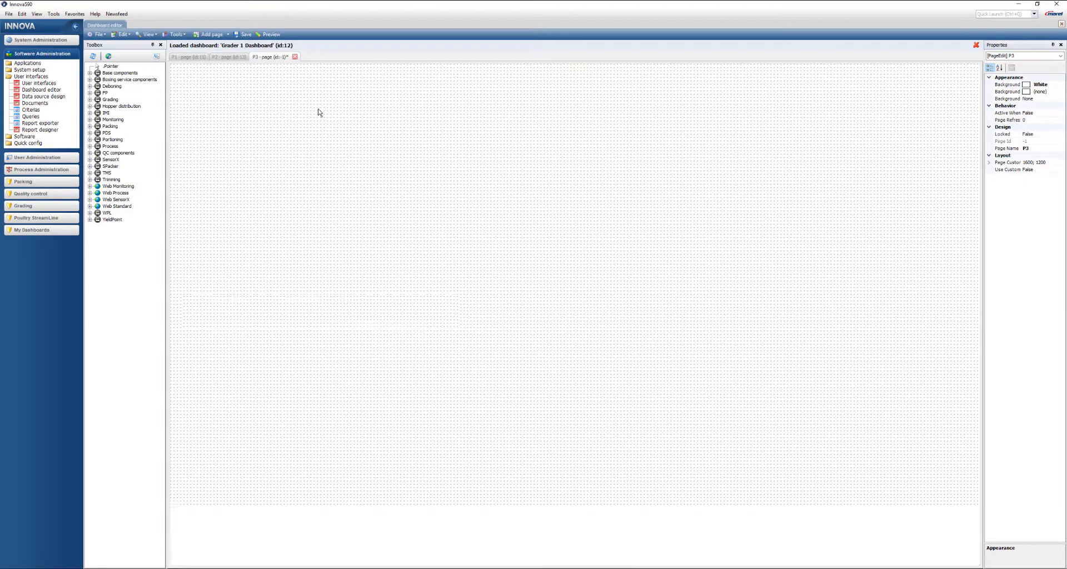
{"action": "left_click_drag", "start_coordinate": [345, 306], "coordinate": [337, 91]}
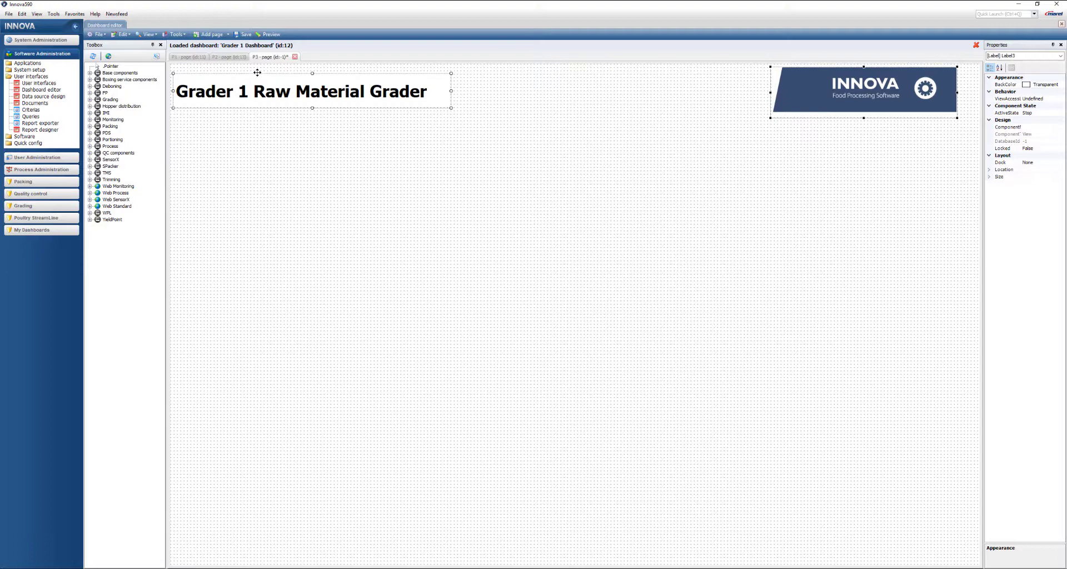
Compare the Location properties of the title label and the logo picture between pages P2 and P3.
{"action": "left_click", "coordinate": [229, 57]}
{"action": "left_click", "coordinate": [250, 85]}
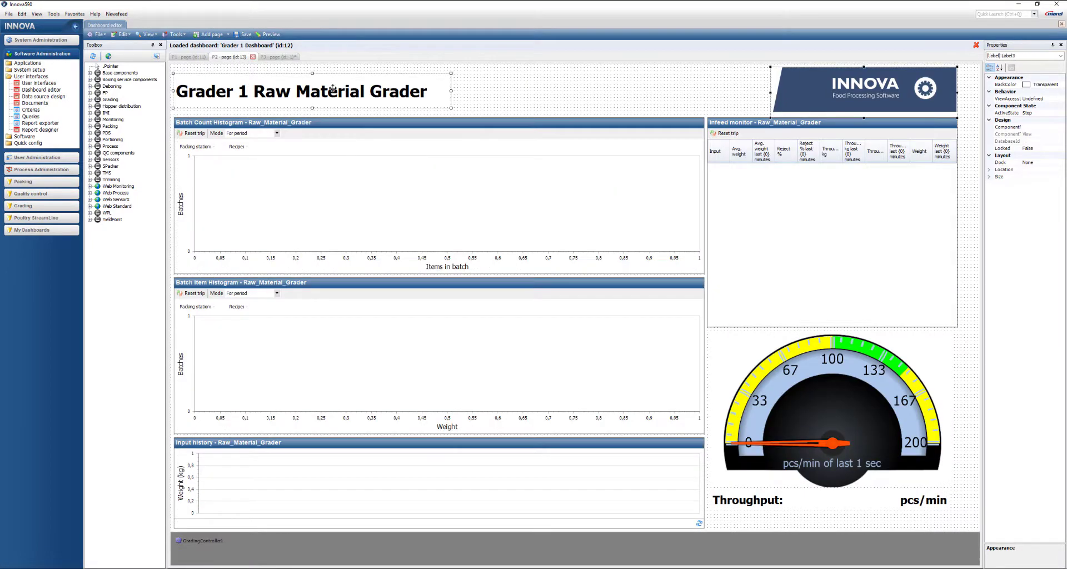
{"action": "left_click", "coordinate": [490, 84]}
{"action": "left_click", "coordinate": [411, 93]}
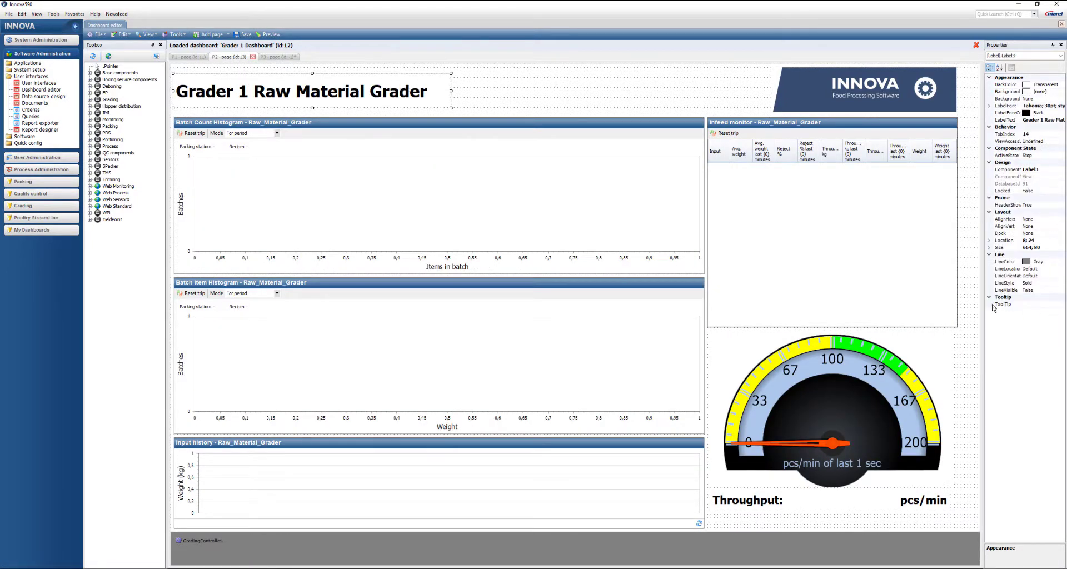
{"action": "left_click", "coordinate": [989, 240]}
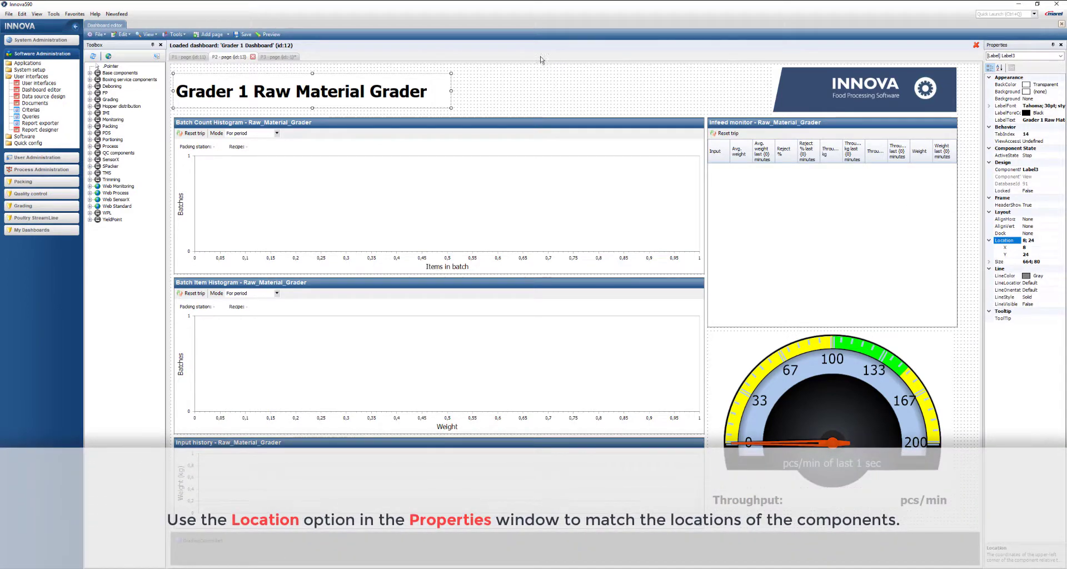
{"action": "left_click", "coordinate": [291, 57]}
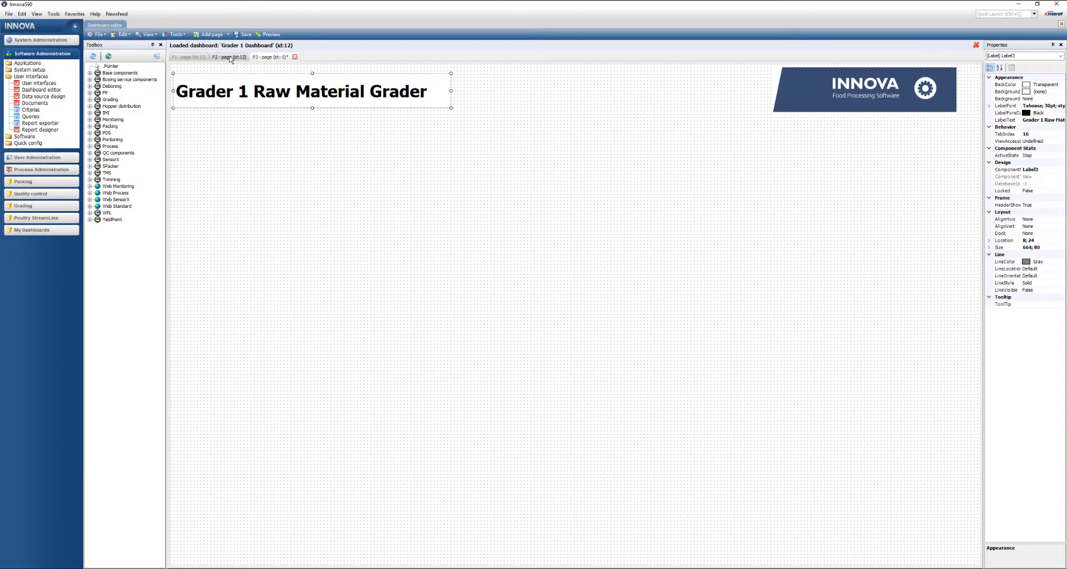
{"action": "left_click", "coordinate": [230, 58]}
{"action": "left_click", "coordinate": [806, 78]}
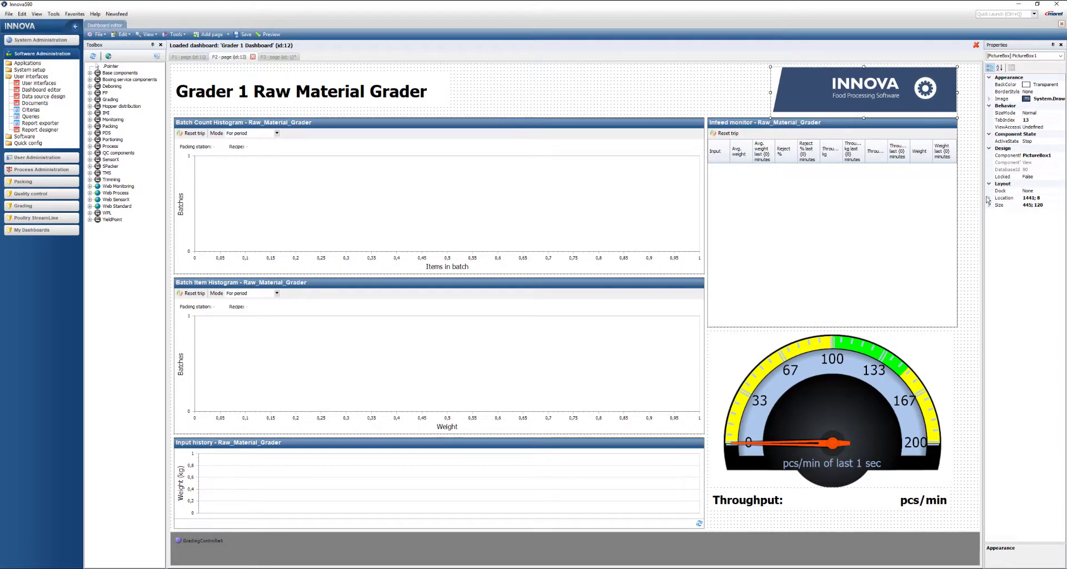
{"action": "left_click", "coordinate": [273, 57]}
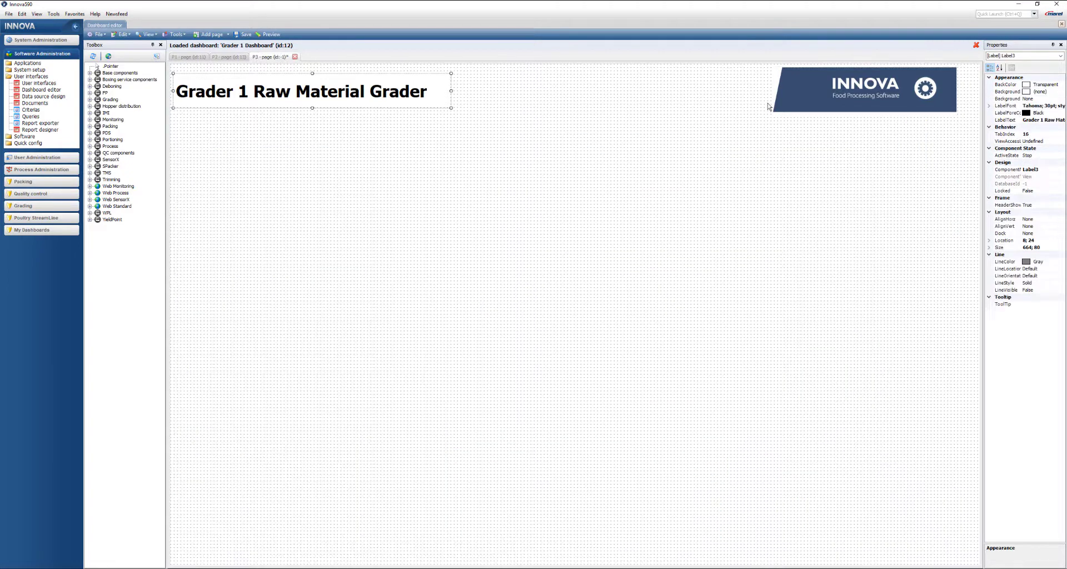
{"action": "left_click", "coordinate": [773, 105]}
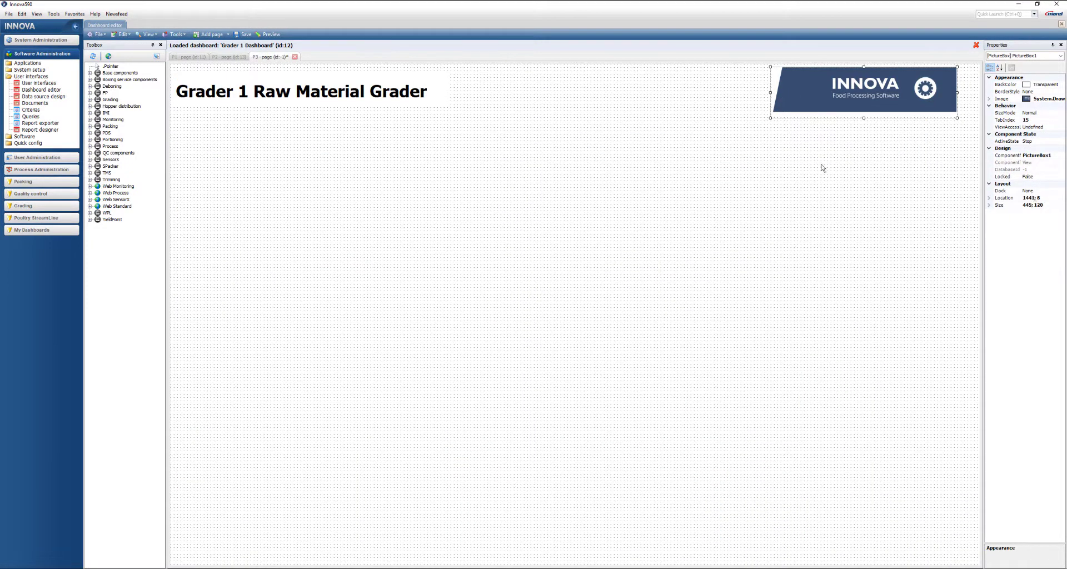
Set the label text of the P3 page title to "Grader 1 Pack Registrations".
{"action": "left_click", "coordinate": [323, 94]}
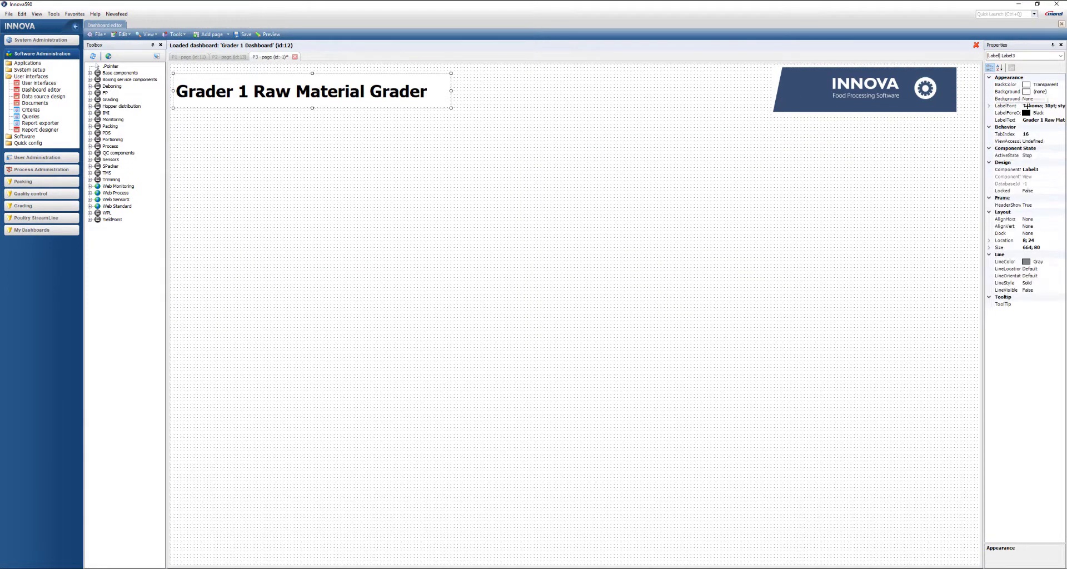
{"action": "left_click", "coordinate": [1050, 121]}
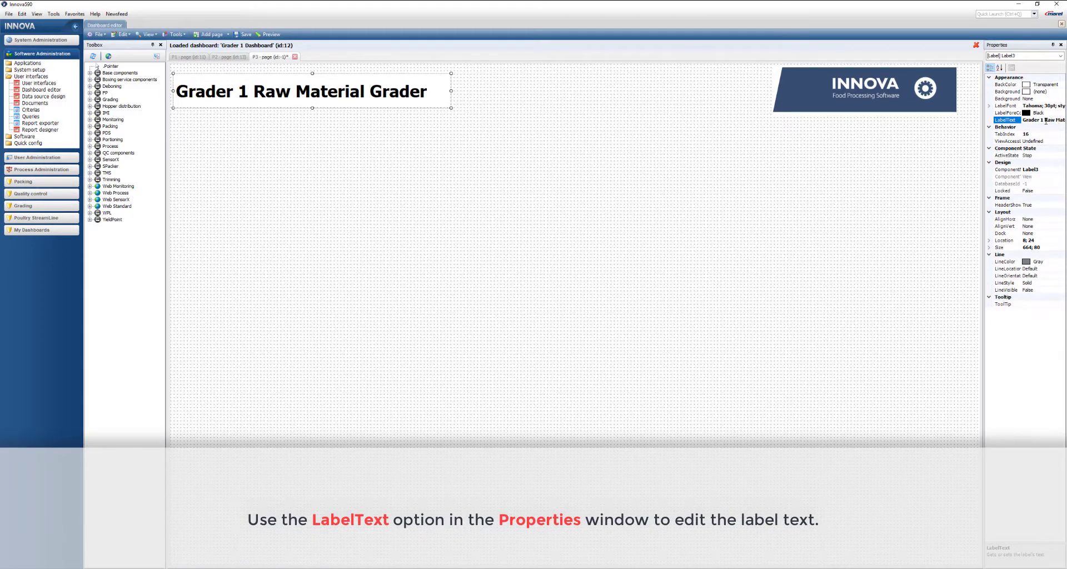
{"action": "key", "text": "ctrl+a"}
{"action": "type", "text": "Grader 1 Pack Re"}
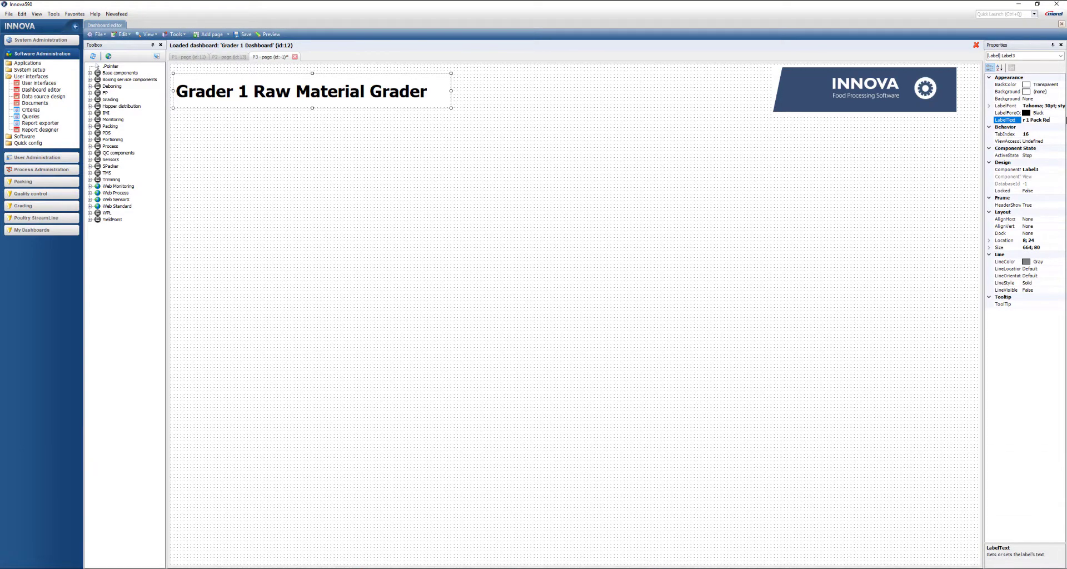
{"action": "type", "text": "gistrati"}
{"action": "key", "text": "BackSpace"}
{"action": "type", "text": "ons"}
{"action": "key", "text": "Return"}
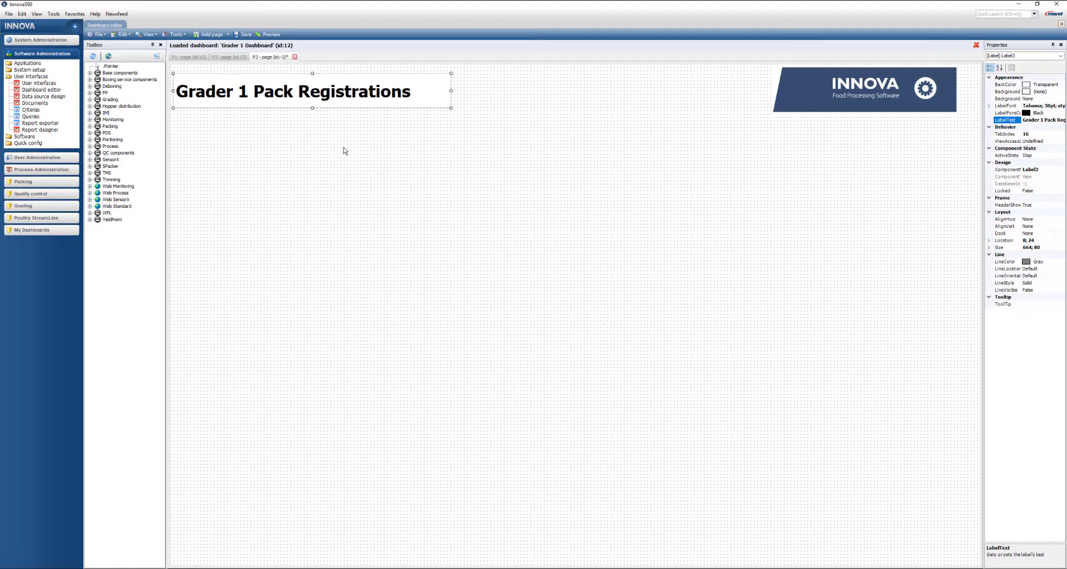
Place a Query Table base component about 1192 by 320 below the title on page P3, at about location 80; 208.
{"action": "left_click", "coordinate": [231, 191]}
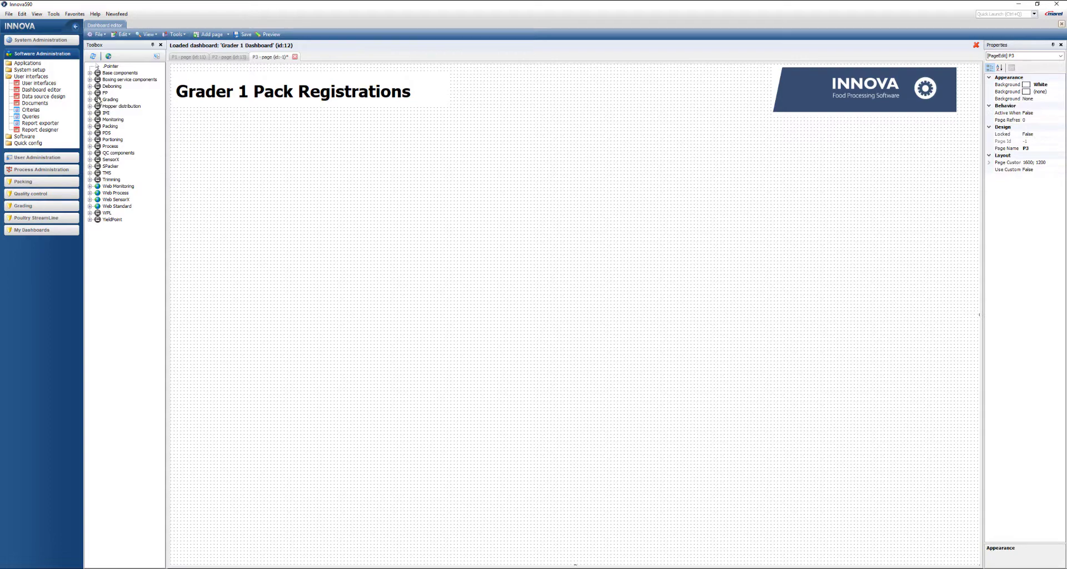
{"action": "left_click", "coordinate": [90, 73]}
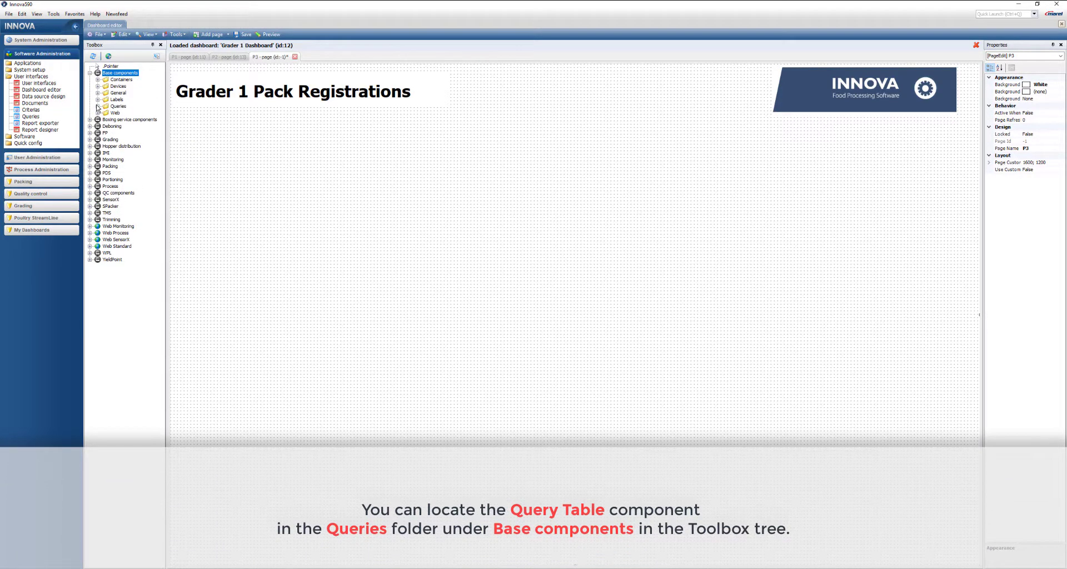
{"action": "left_click", "coordinate": [98, 106]}
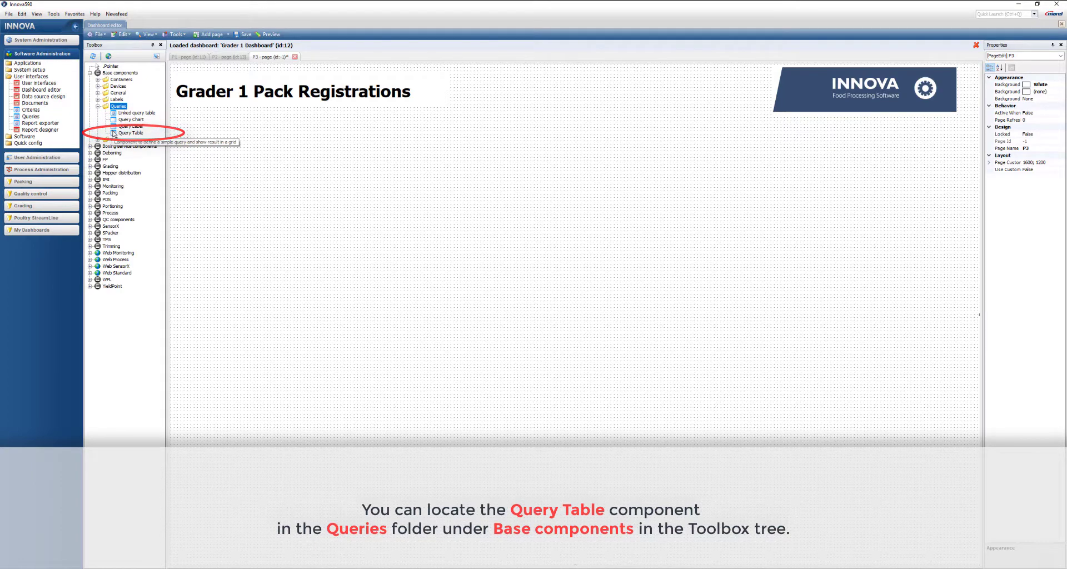
{"action": "left_click", "coordinate": [114, 133]}
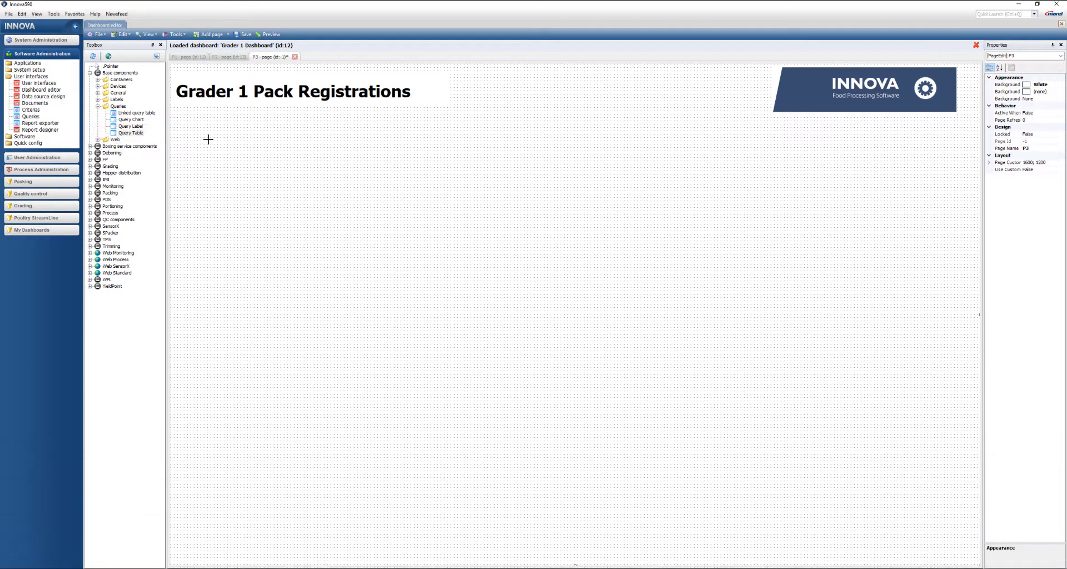
{"action": "left_click", "coordinate": [208, 140]}
{"action": "mouse_move", "coordinate": [208, 141]}
{"action": "left_mouse_down"}
{"action": "mouse_move", "coordinate": [312, 202]}
{"action": "mouse_move", "coordinate": [707, 274]}
{"action": "left_mouse_up"}
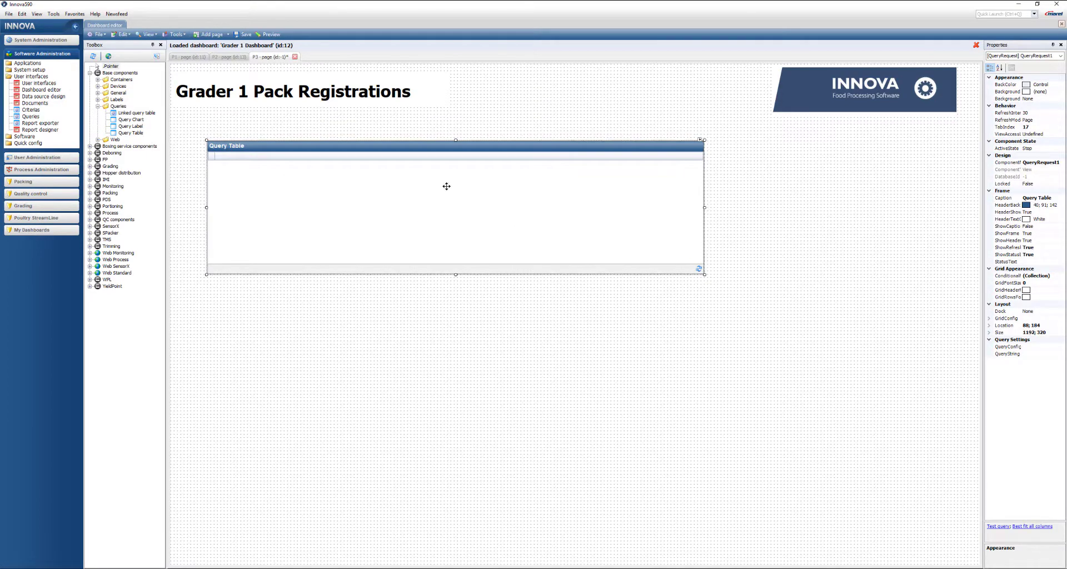
{"action": "left_click_drag", "start_coordinate": [427, 148], "coordinate": [424, 157]}
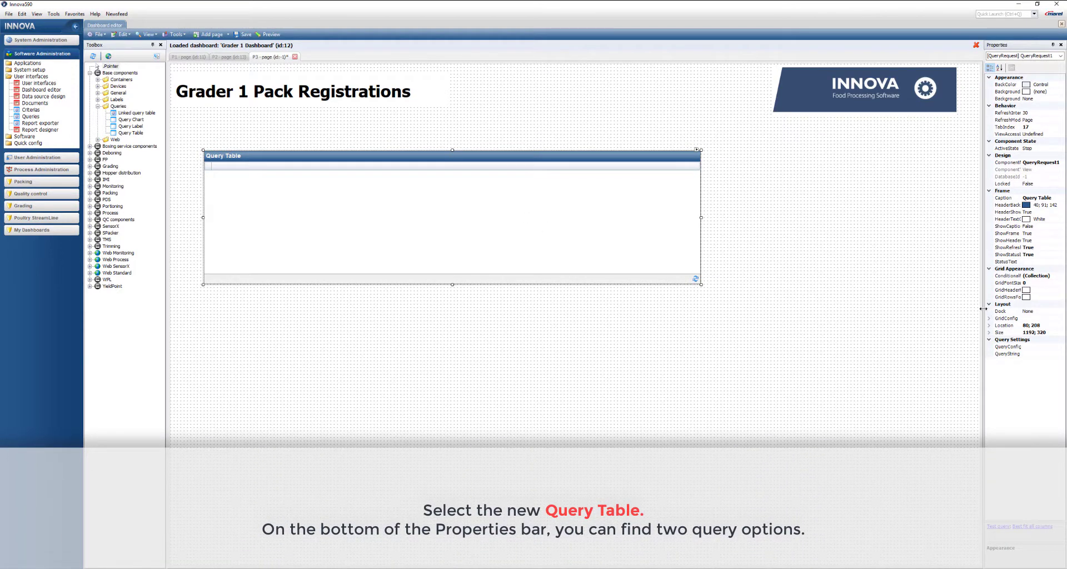
Examine the Query Table's two query options, the QueryConfig dialog and the QueryString text editor, and close both without entering anything.
{"action": "left_click_drag", "start_coordinate": [984, 309], "coordinate": [921, 309]}
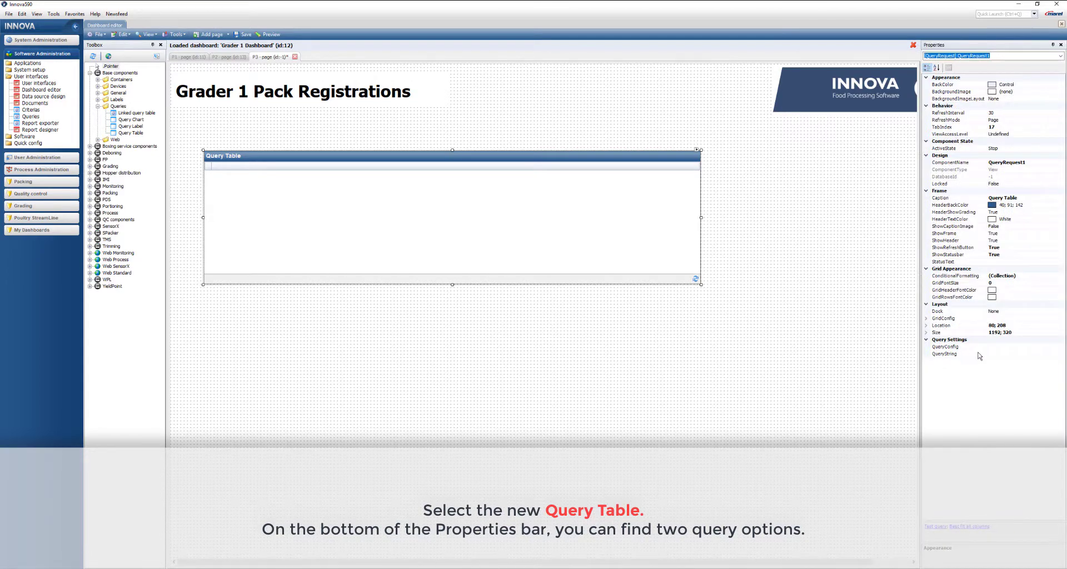
{"action": "left_click", "coordinate": [995, 346]}
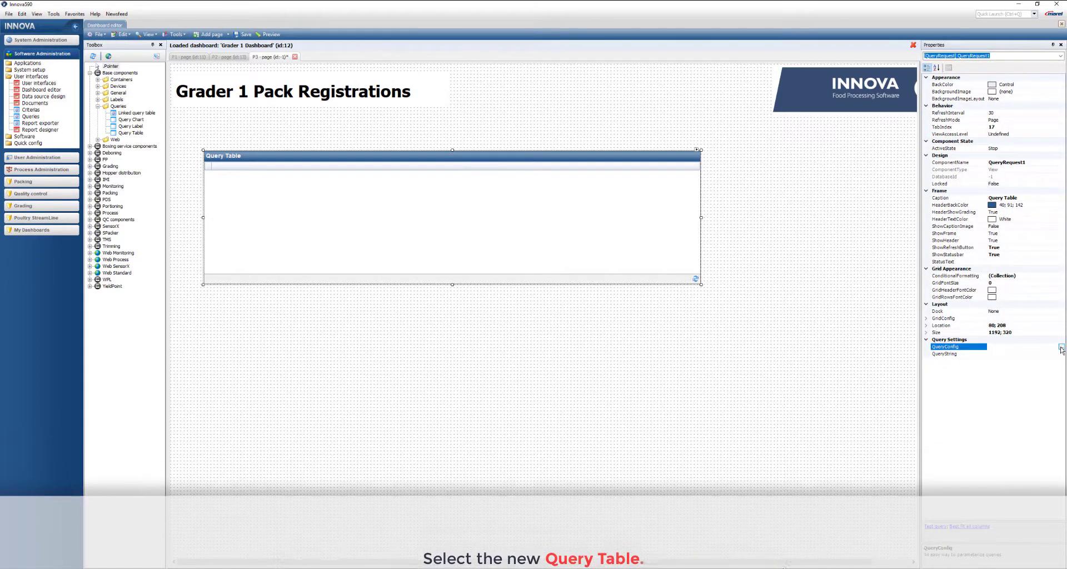
{"action": "left_click", "coordinate": [1050, 348]}
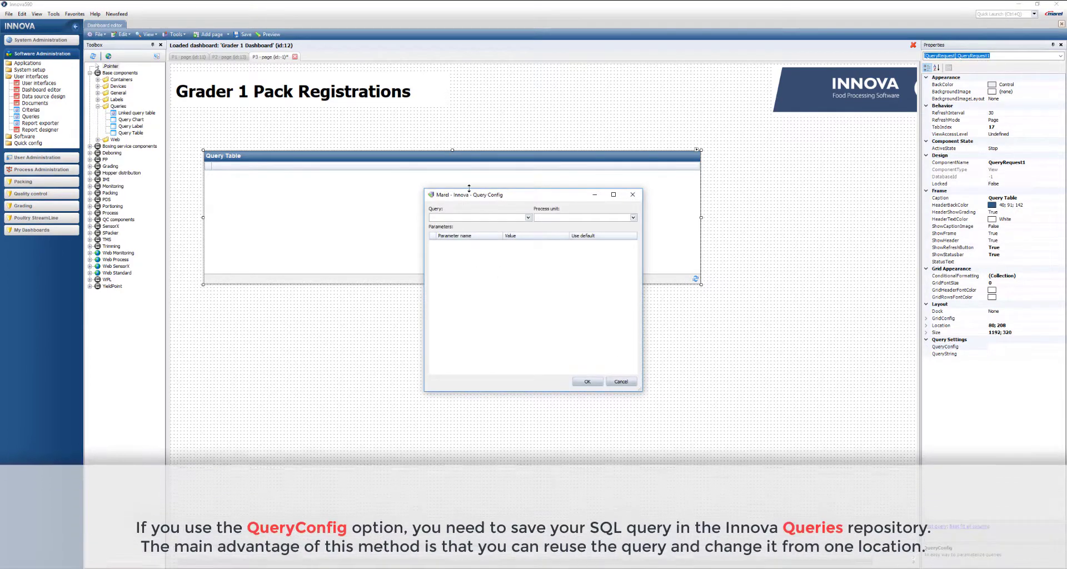
{"action": "left_click_drag", "start_coordinate": [479, 197], "coordinate": [411, 195]}
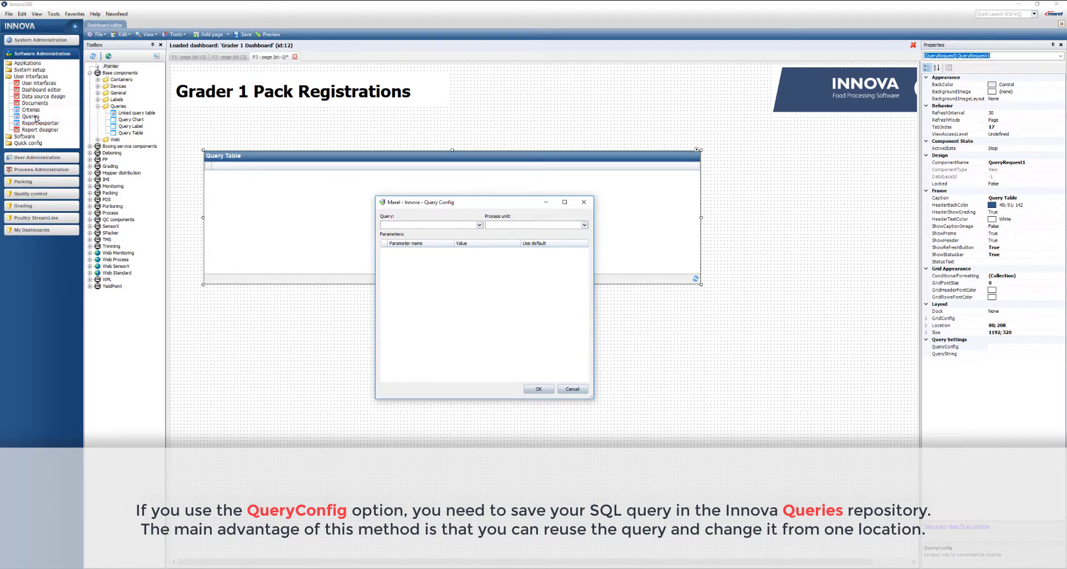
{"action": "left_click", "coordinate": [584, 202]}
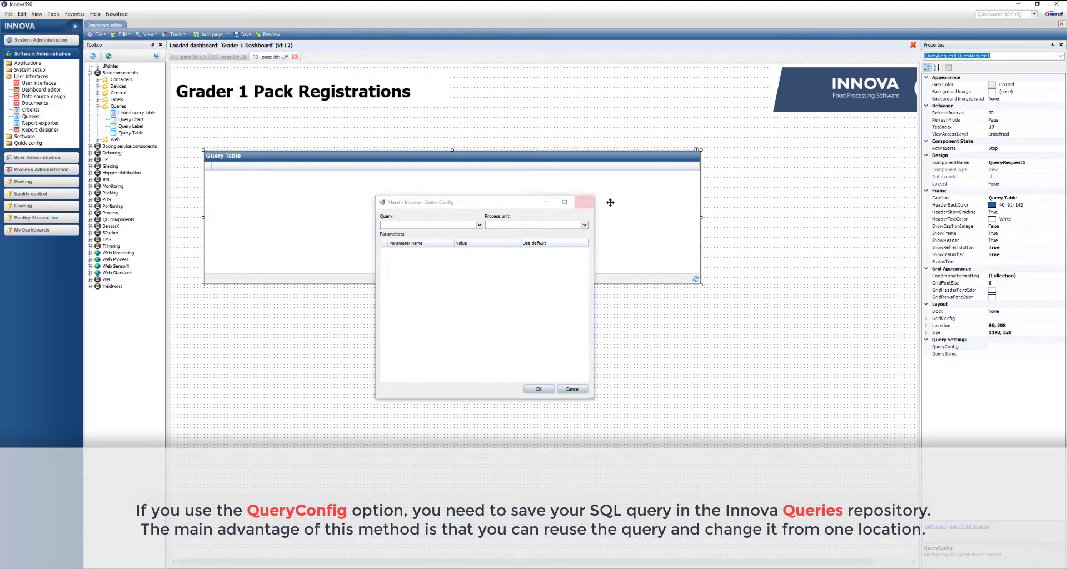
{"action": "left_click", "coordinate": [1021, 355]}
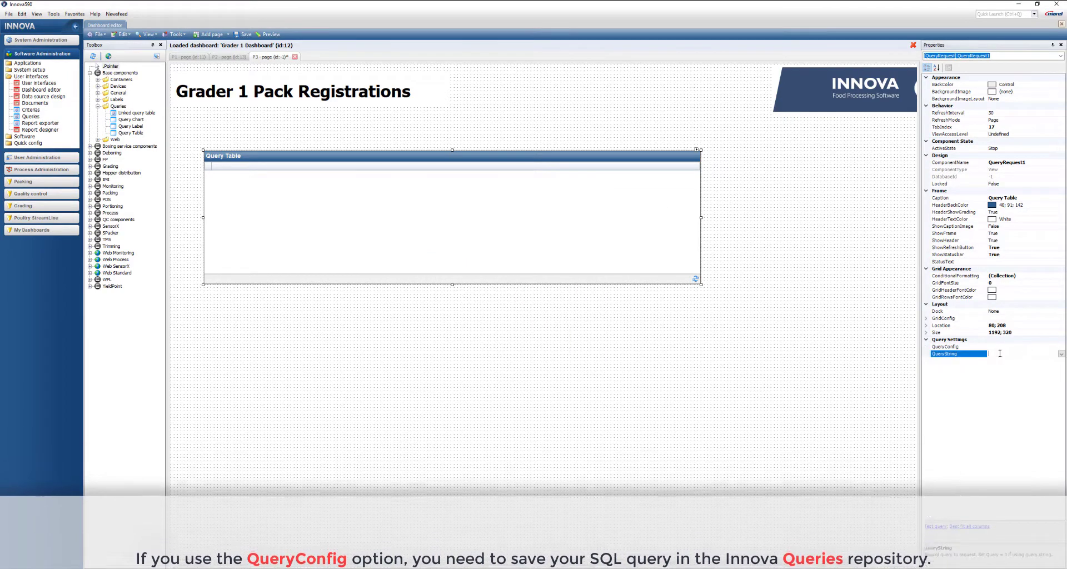
{"action": "left_click", "coordinate": [1061, 354]}
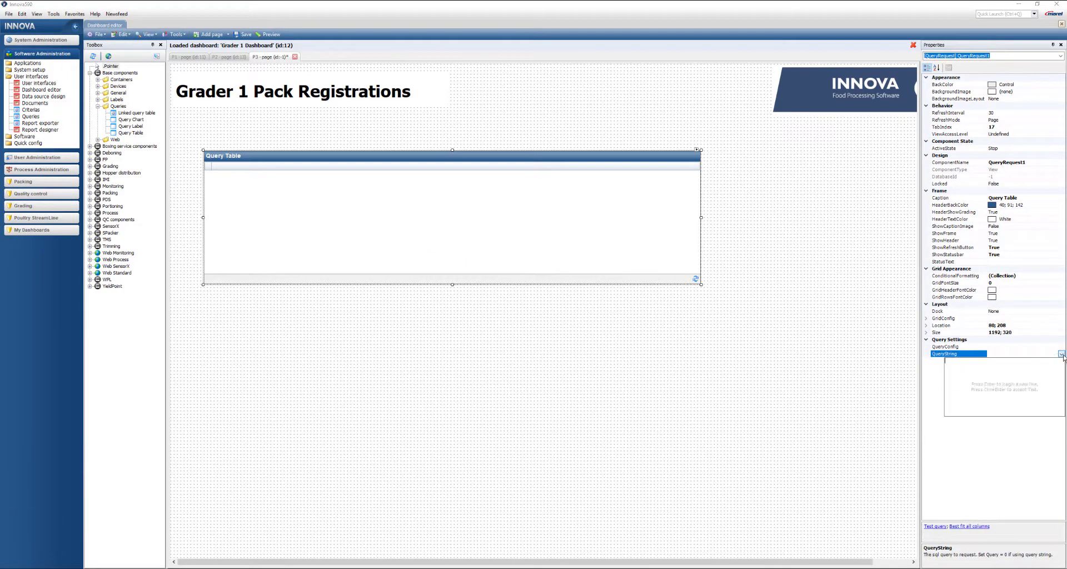
{"action": "left_click", "coordinate": [1062, 356]}
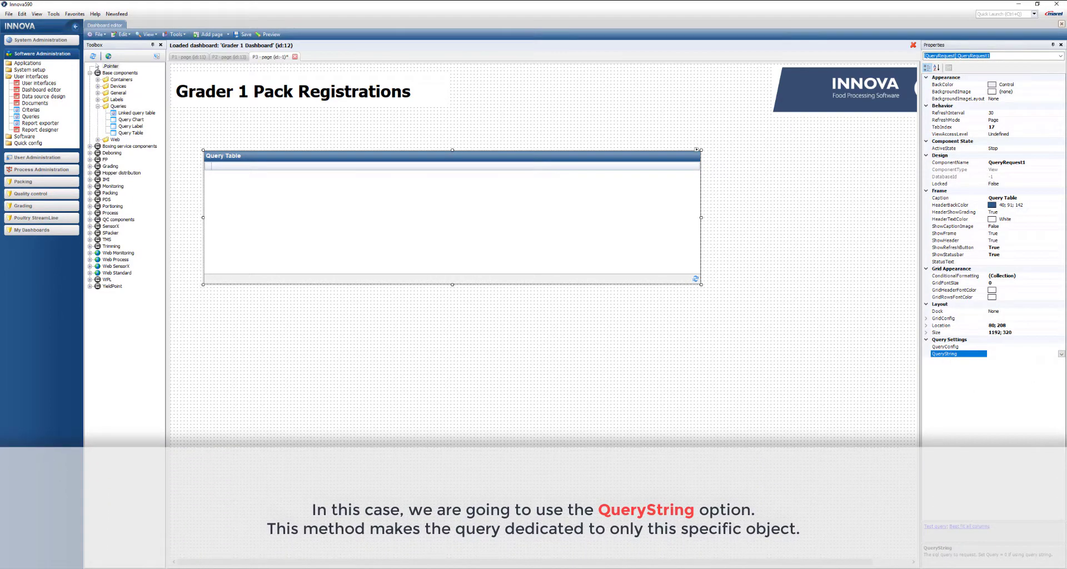
Copy the entire SQL query from the Notepad window and paste it into the Query Table's QueryString property.
{"action": "left_click_drag", "start_coordinate": [0, 183], "coordinate": [447, 120]}
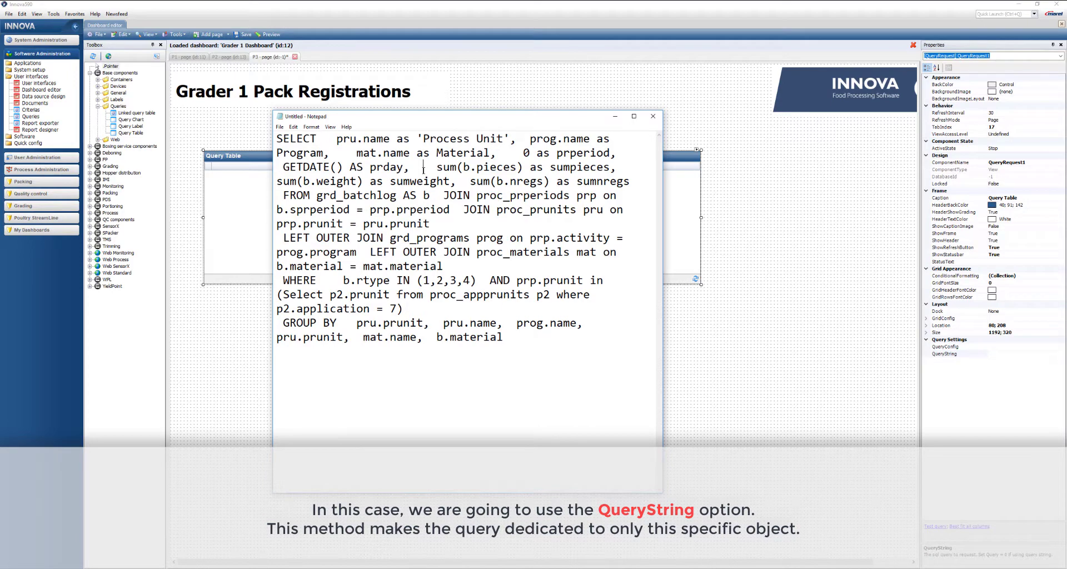
{"action": "key", "text": "ctrl+a"}
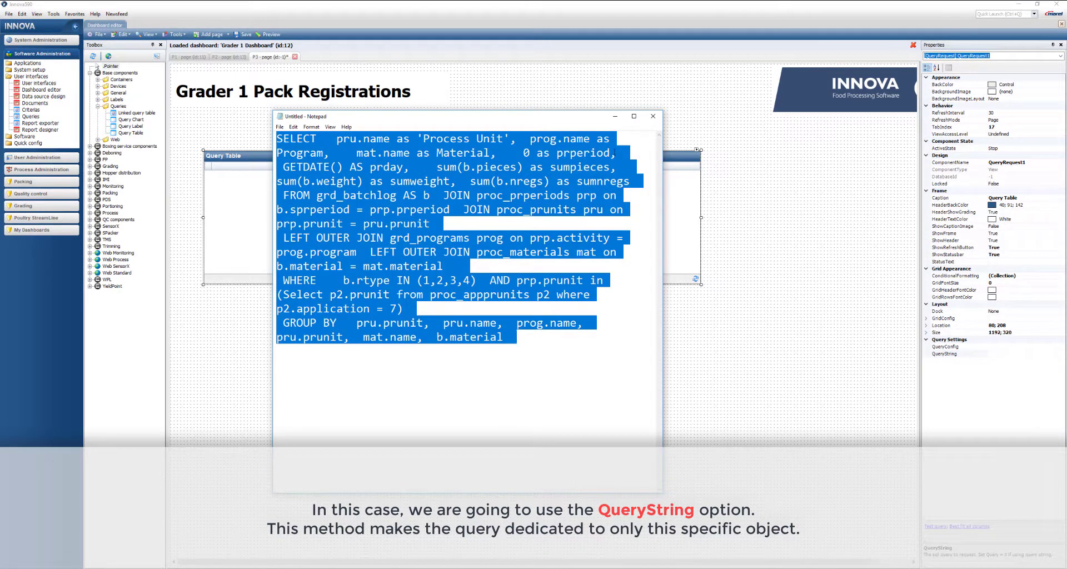
{"action": "left_click_drag", "start_coordinate": [582, 120], "coordinate": [0, 123]}
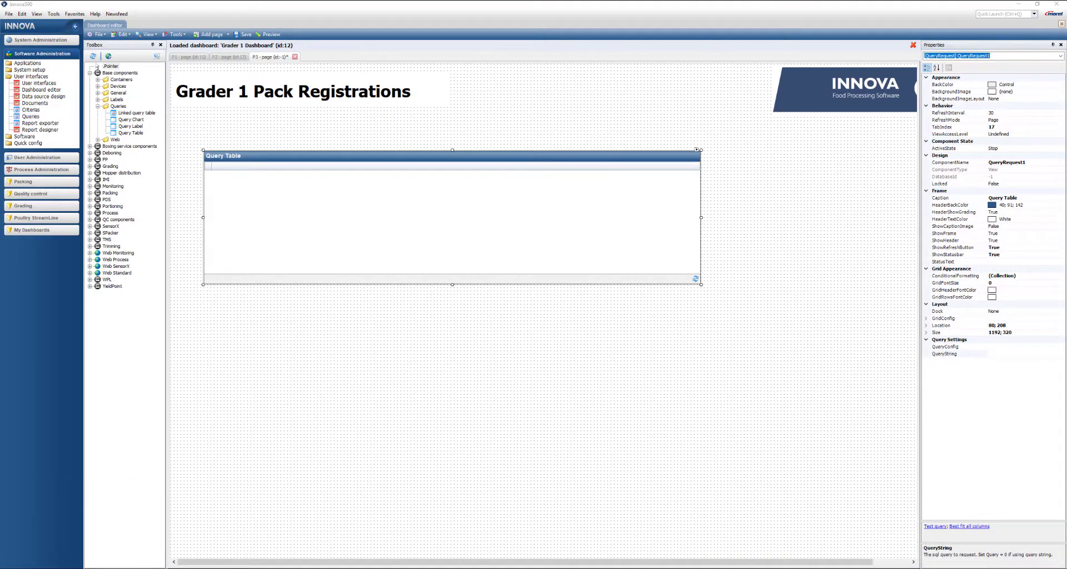
{"action": "left_click", "coordinate": [1005, 354]}
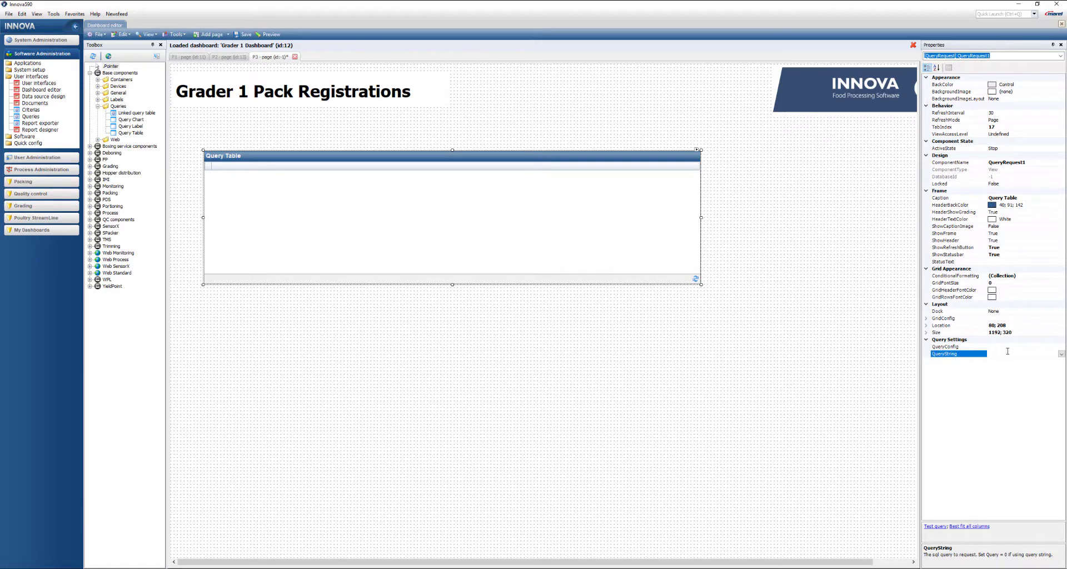
{"action": "left_click", "coordinate": [1061, 355]}
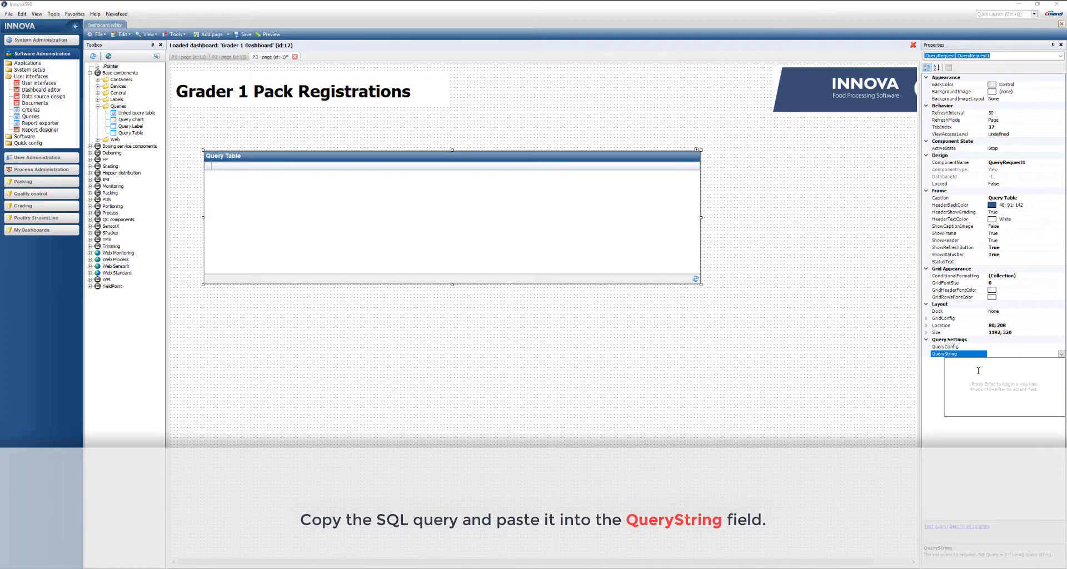
{"action": "type", "text": "SELECT pru.name as 'Process Unit', prog.name as Program, mat.name as Material, 0 as prperiod, GETDATE() AS prday, sum(b.pieces) as sumpieces, sum(b.weight) as sumweight, sum(b.nregs) as sumnregs FROM grd_batchlog AS b JOIN proc_prperiods prp on b.prperiod = prp.prperiod JOIN proc_prunits pru on prp.prunit = pru.prunit LEFT OUTER JOIN grd_programs prog on prp.activity = prog.program LEFT OUTER JOIN proc_materials mat on b.material = mat.material WHERE b.rtype IN (1,2,3,4) AND prp.prunit in (Select p2.prunit from proc_appprunits p2 where p2.application = 7) GROUP BY pru.prunit, pru.name, prog.name, pru.prunit, mat.name, b.material"}
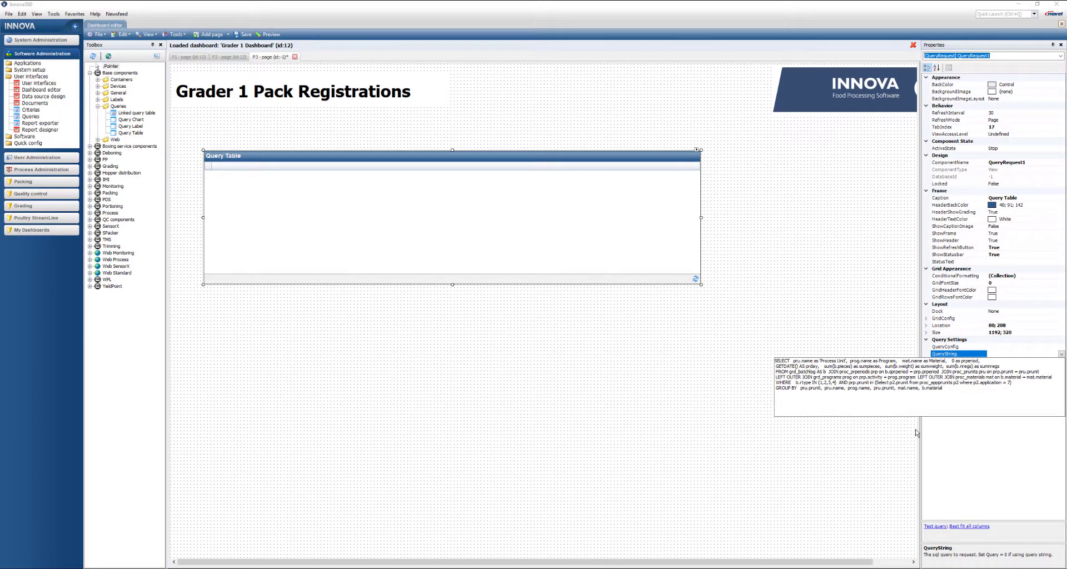
{"action": "left_click", "coordinate": [911, 435]}
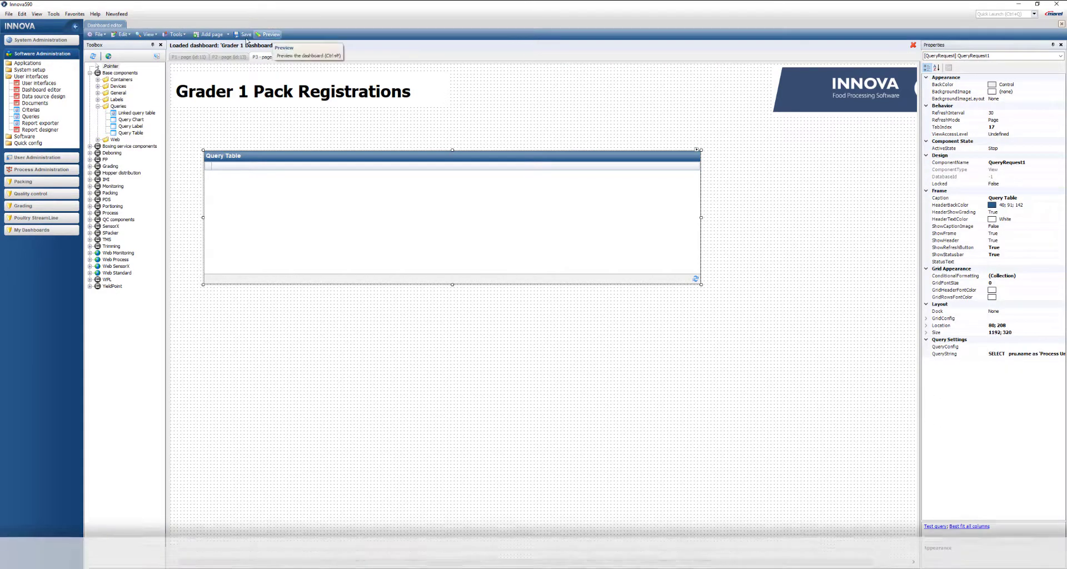
Save the dashboard and preview page P3 to check the Query Table's data, closing the preview when done.
{"action": "left_click", "coordinate": [244, 35]}
{"action": "left_click", "coordinate": [270, 34]}
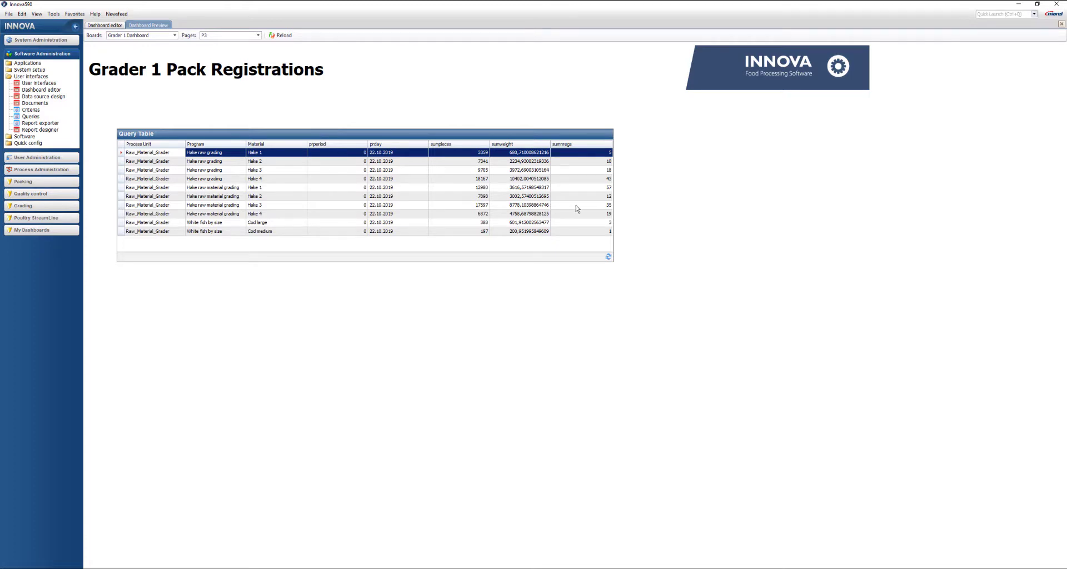
{"action": "left_click", "coordinate": [1062, 24]}
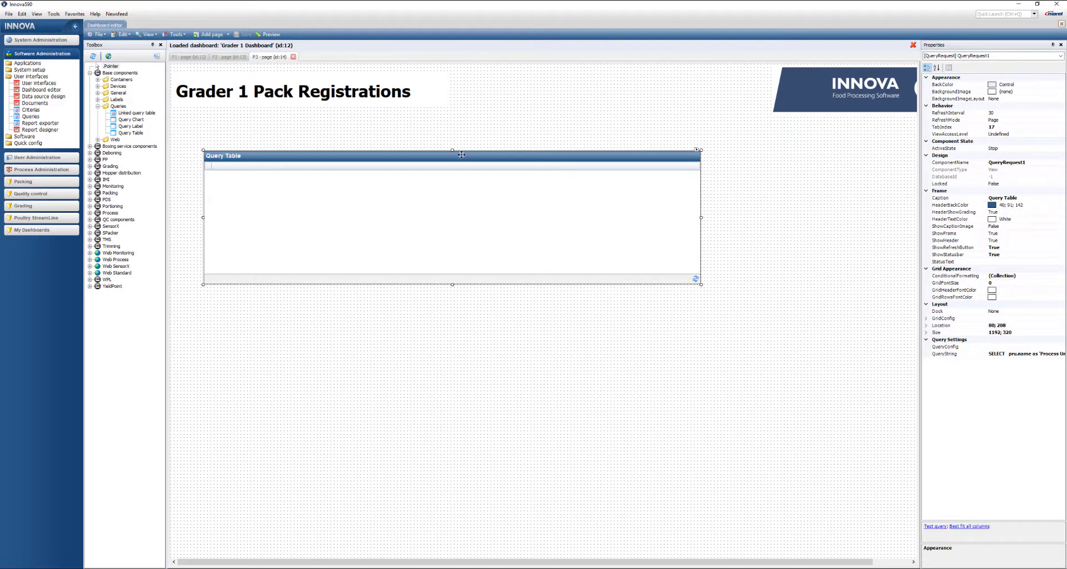
Move the Query Table directly under the page title to location 8; 128 and enlarge it to about 1871 by 872.
{"action": "left_click_drag", "start_coordinate": [461, 154], "coordinate": [433, 122]}
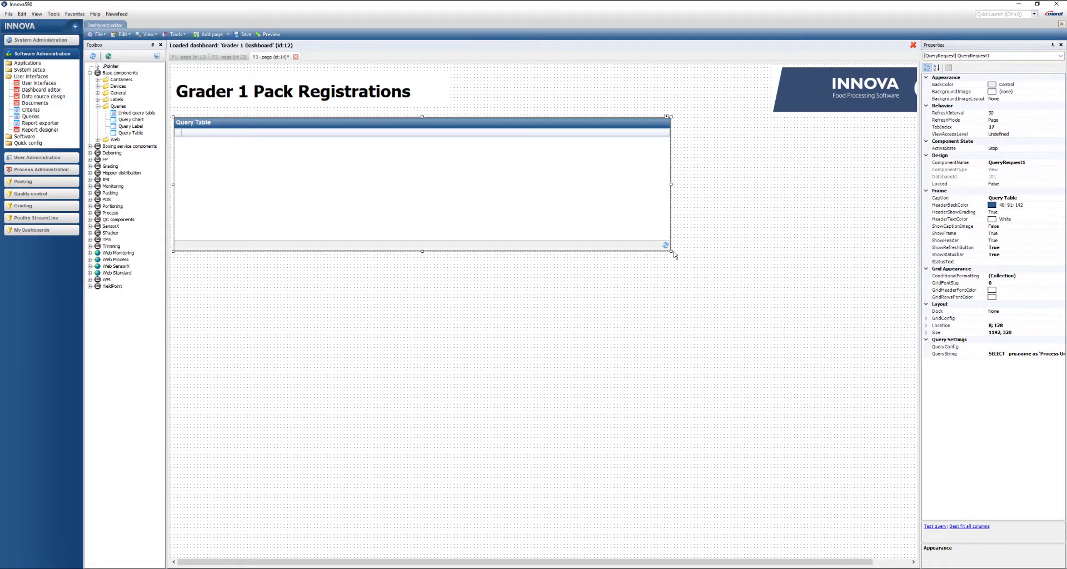
{"action": "left_click_drag", "start_coordinate": [672, 251], "coordinate": [912, 275]}
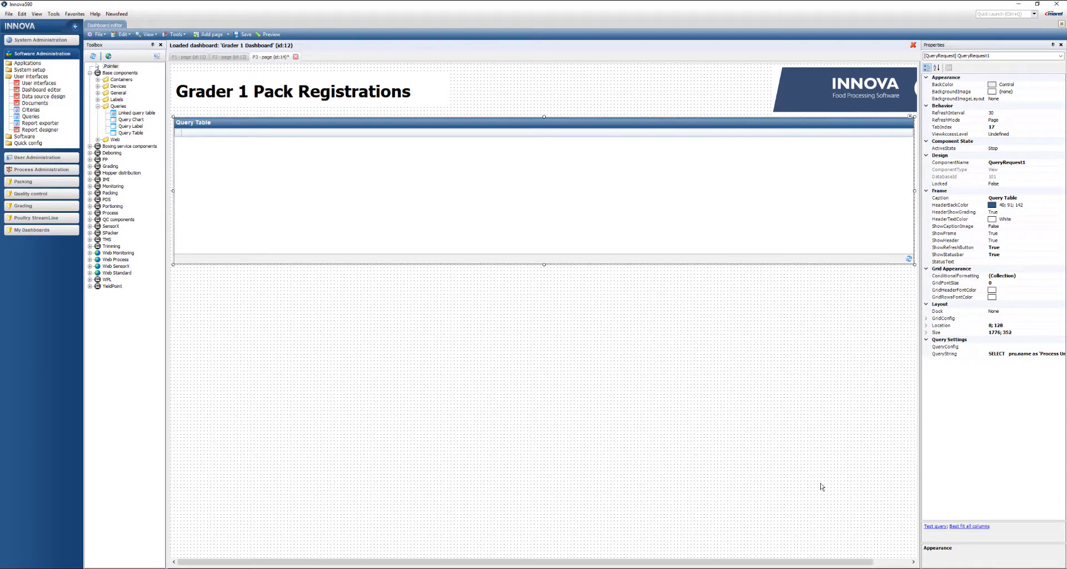
{"action": "left_click_drag", "start_coordinate": [765, 562], "coordinate": [801, 565]}
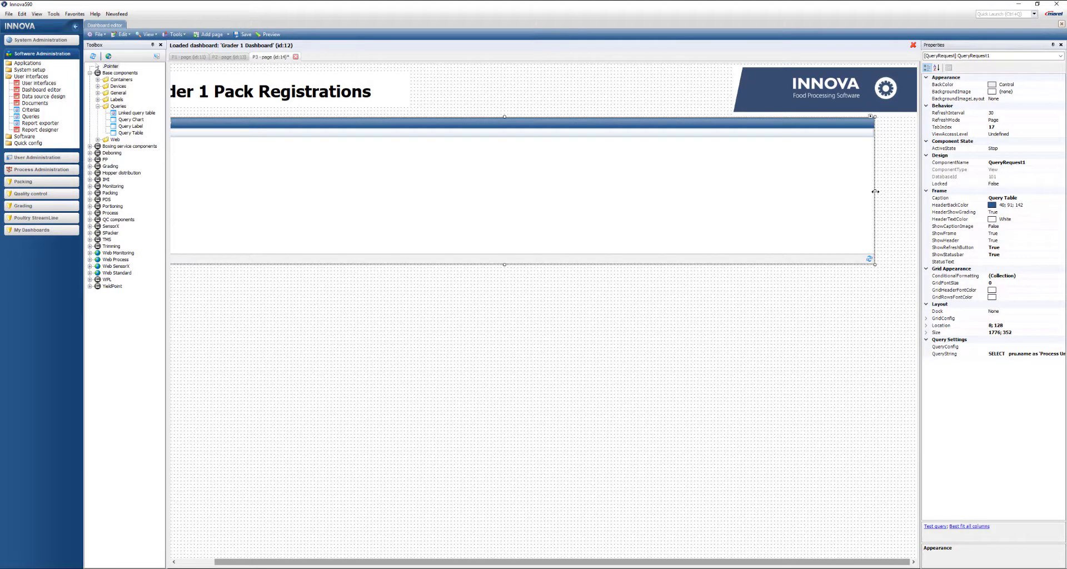
{"action": "left_click_drag", "start_coordinate": [876, 191], "coordinate": [968, 189]}
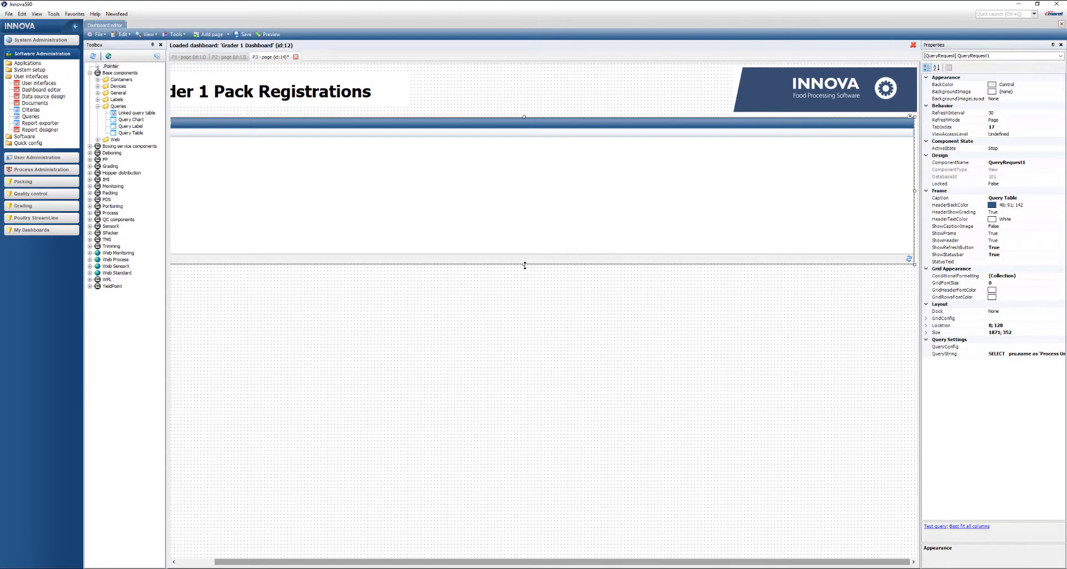
{"action": "left_click_drag", "start_coordinate": [525, 265], "coordinate": [525, 482]}
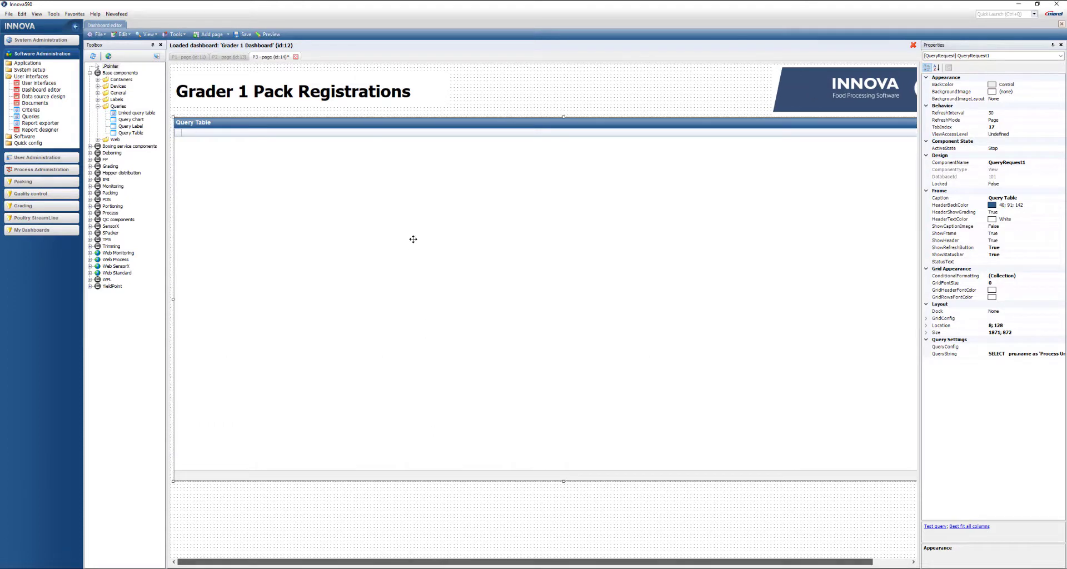
Save the Grader 1 Dashboard and close the Dashboard editor.
{"action": "left_click", "coordinate": [244, 36]}
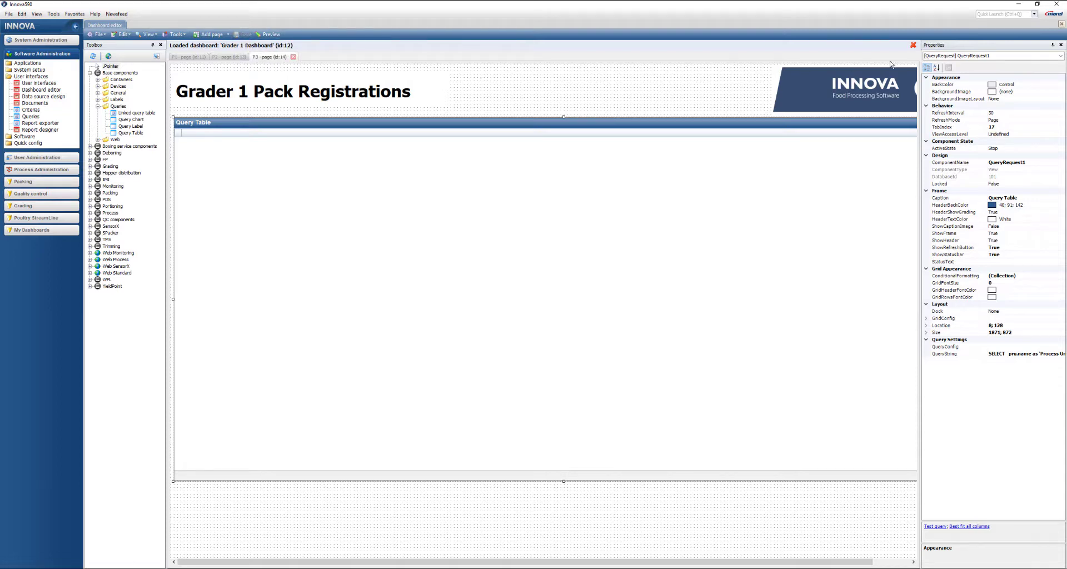
{"action": "left_click", "coordinate": [1062, 25]}
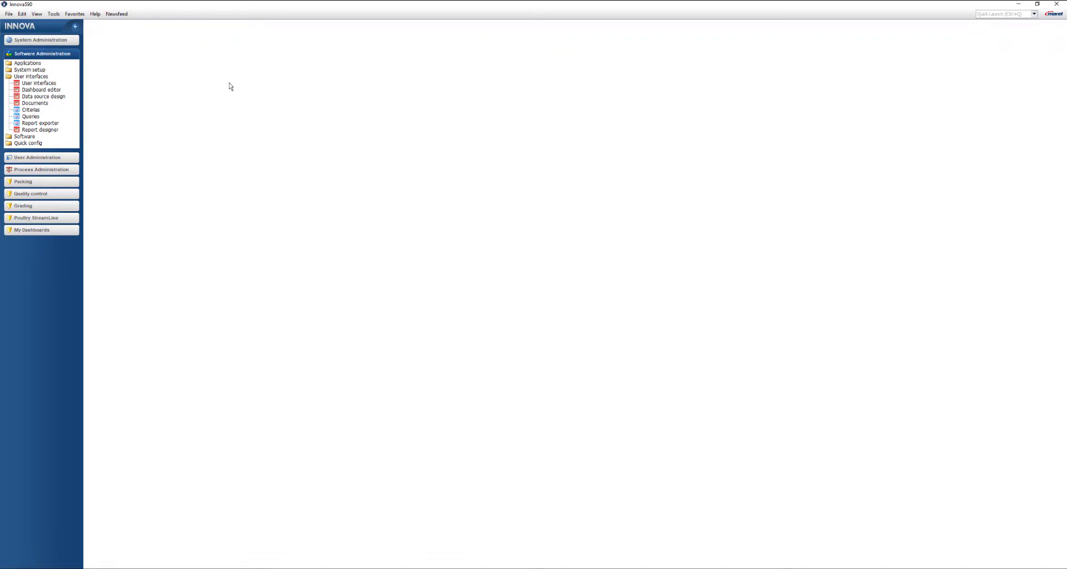
Open the user interfaces configuration and inspect the settings of the Grader 1 node in the WinUI My Dashboards folder.
{"action": "left_click", "coordinate": [17, 85]}
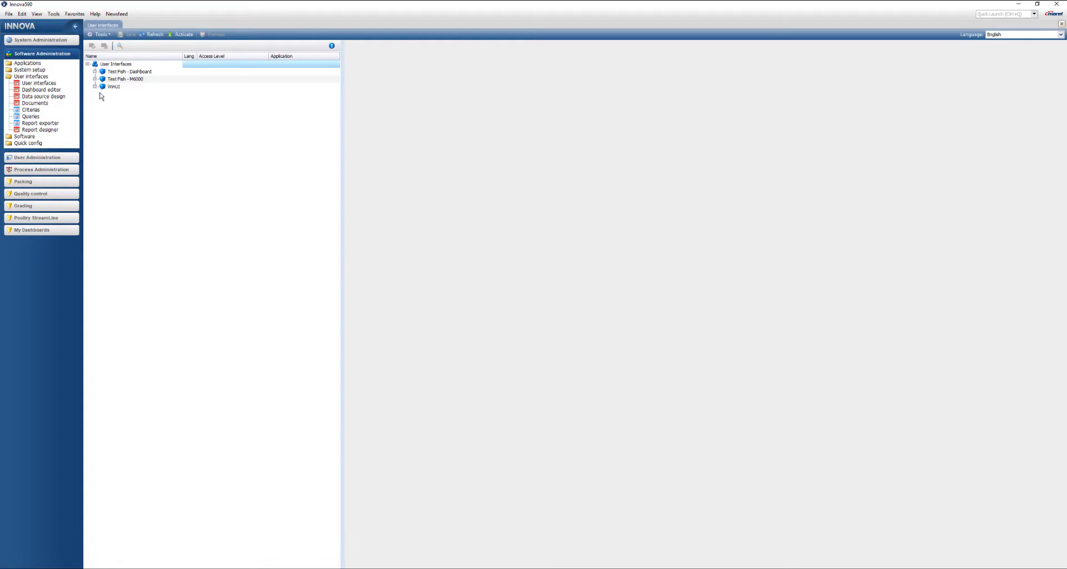
{"action": "left_click", "coordinate": [95, 87]}
{"action": "left_click", "coordinate": [102, 155]}
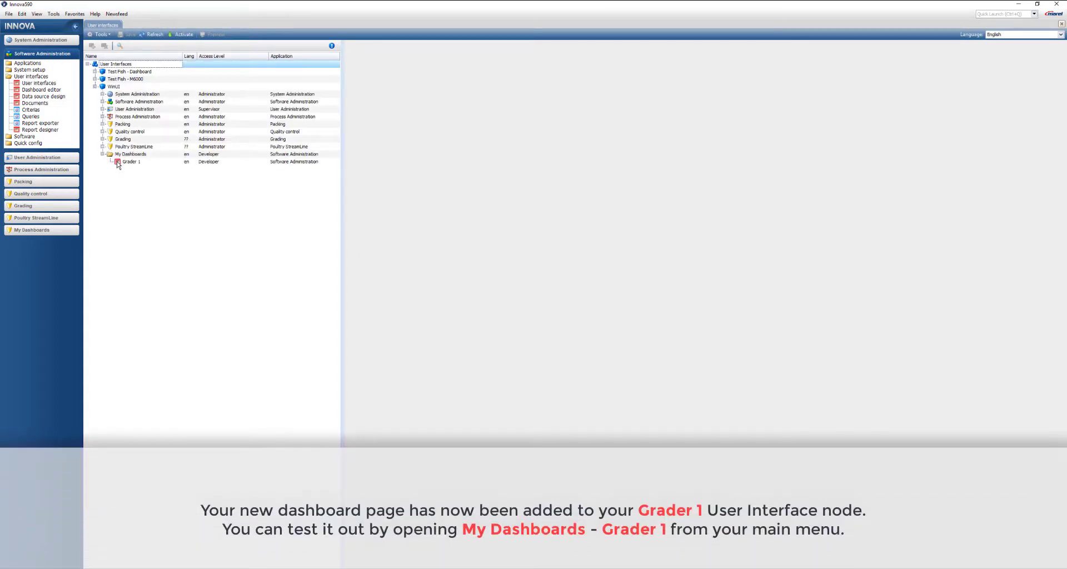
{"action": "left_click", "coordinate": [118, 162]}
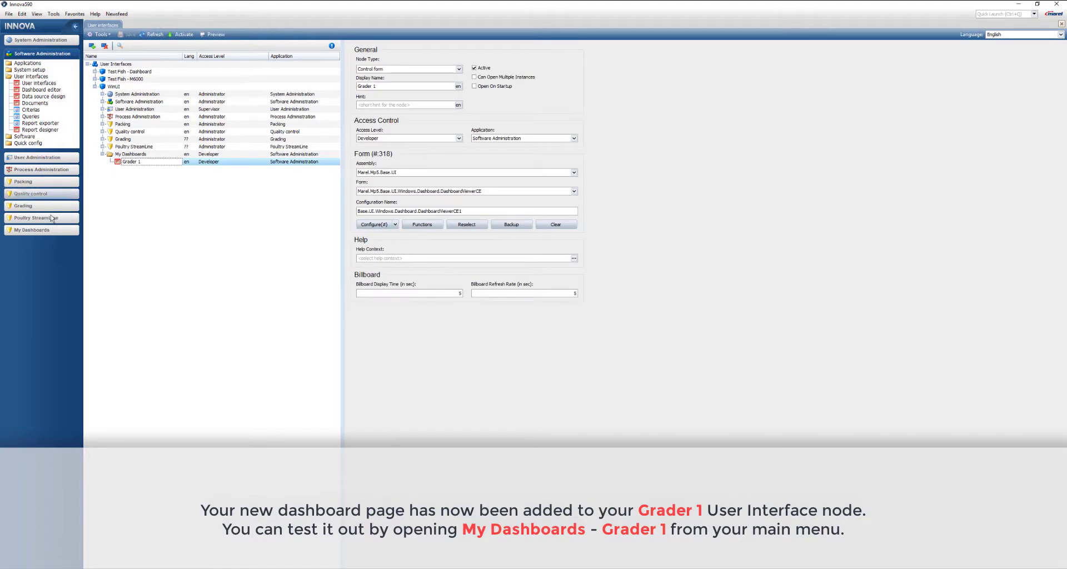
Open the Grader 1 dashboard from My Dashboards and switch its displayed page to P2 and on to P3.
{"action": "left_click", "coordinate": [25, 230]}
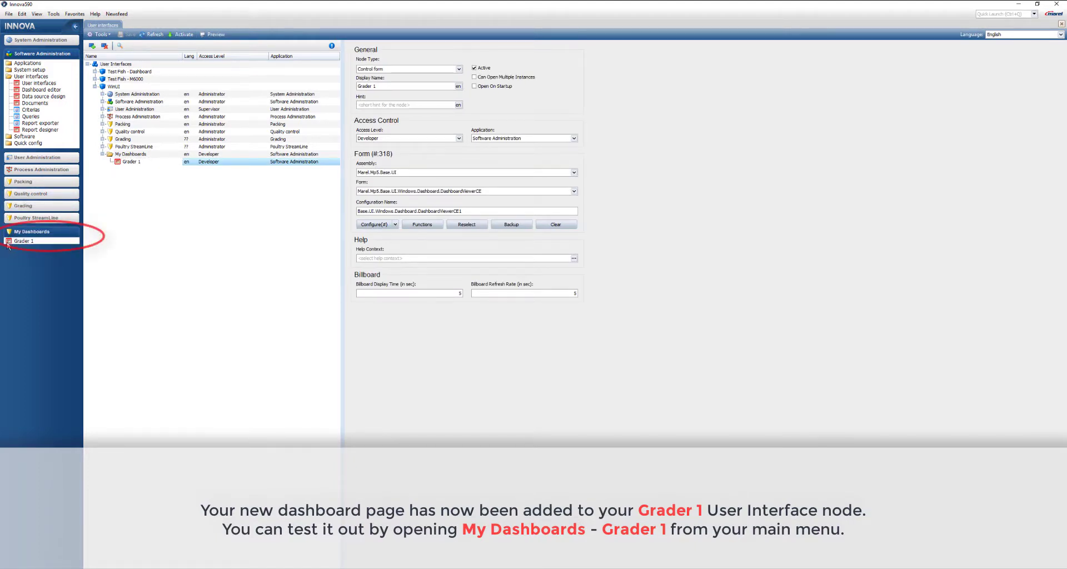
{"action": "left_click", "coordinate": [12, 243]}
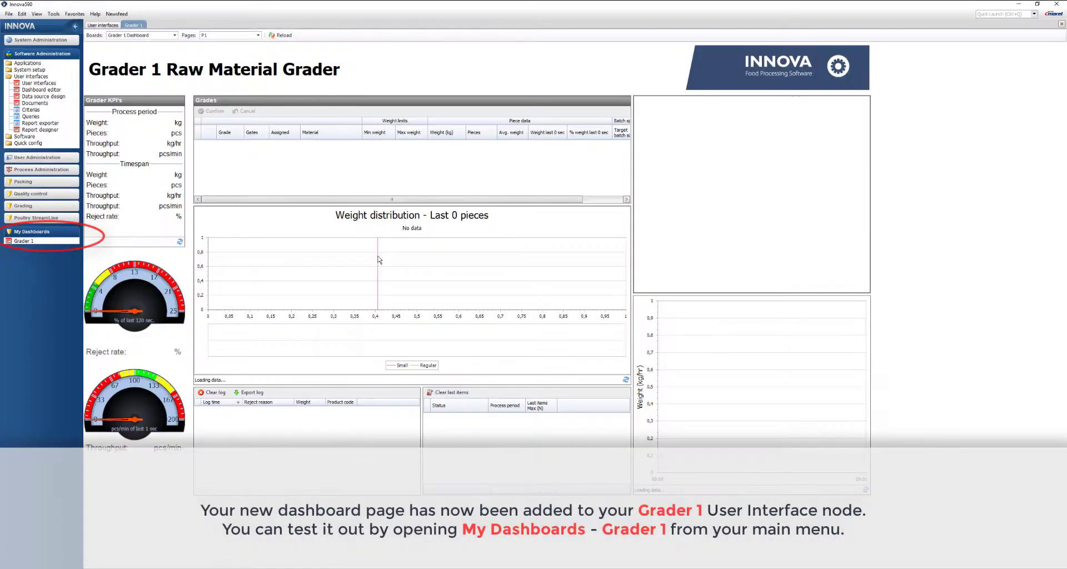
{"action": "left_click", "coordinate": [258, 35]}
{"action": "left_click", "coordinate": [227, 58]}
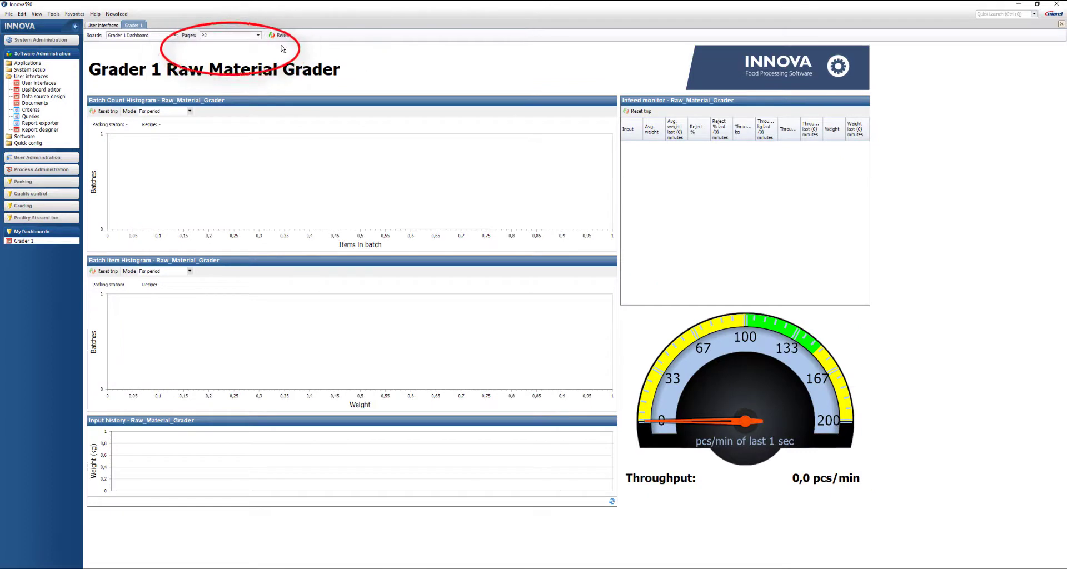
{"action": "left_click", "coordinate": [258, 35]}
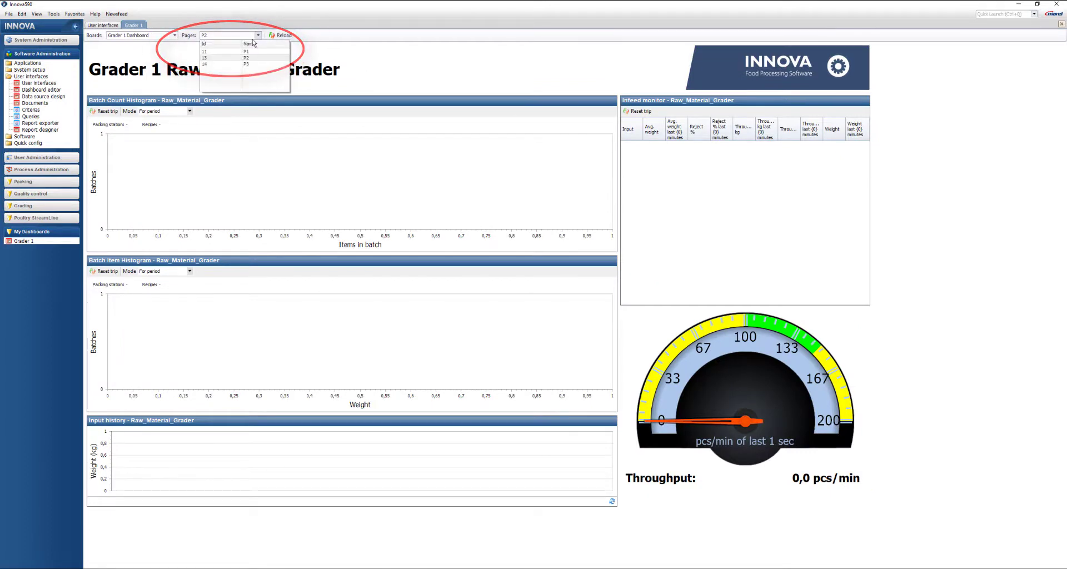
{"action": "left_click", "coordinate": [218, 64]}
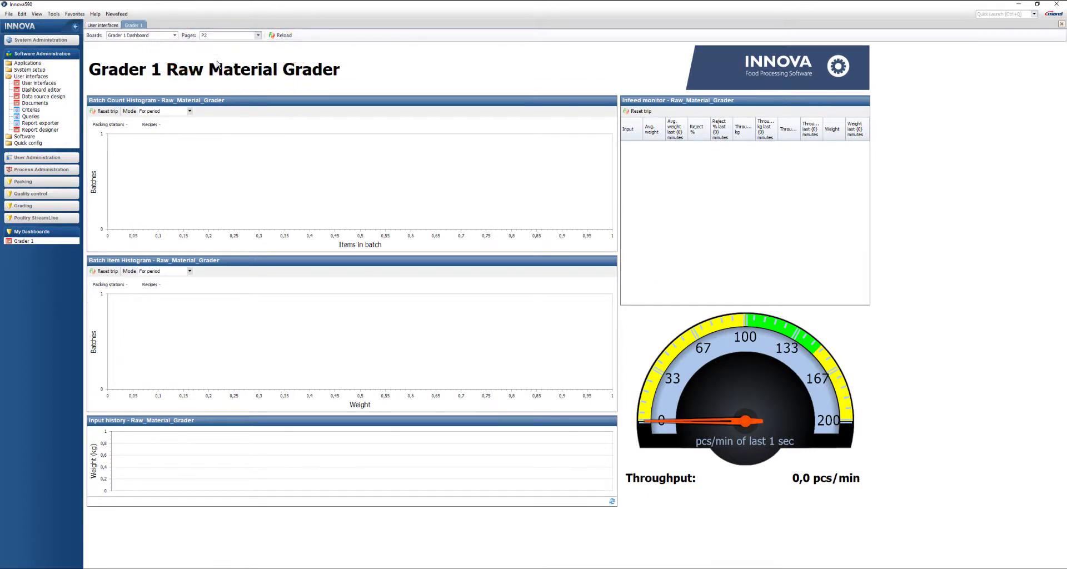